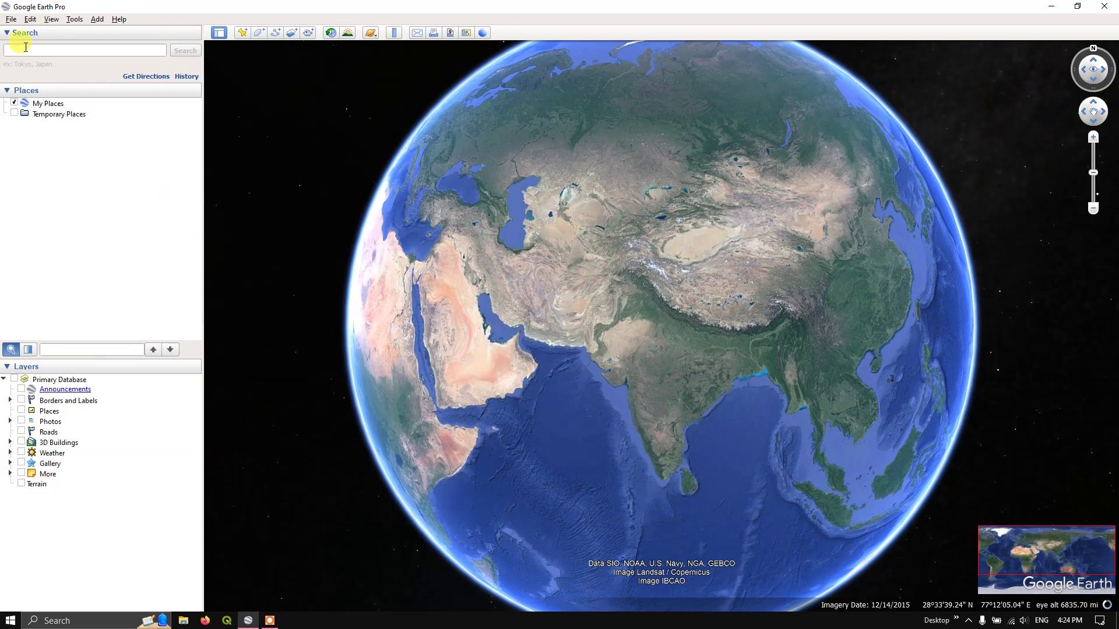
Open Drainage_network and Study_area from Geo\Shapefile using the ESRI Shape (*.shp) filter
{"action": "left_click", "coordinate": [12, 19]}
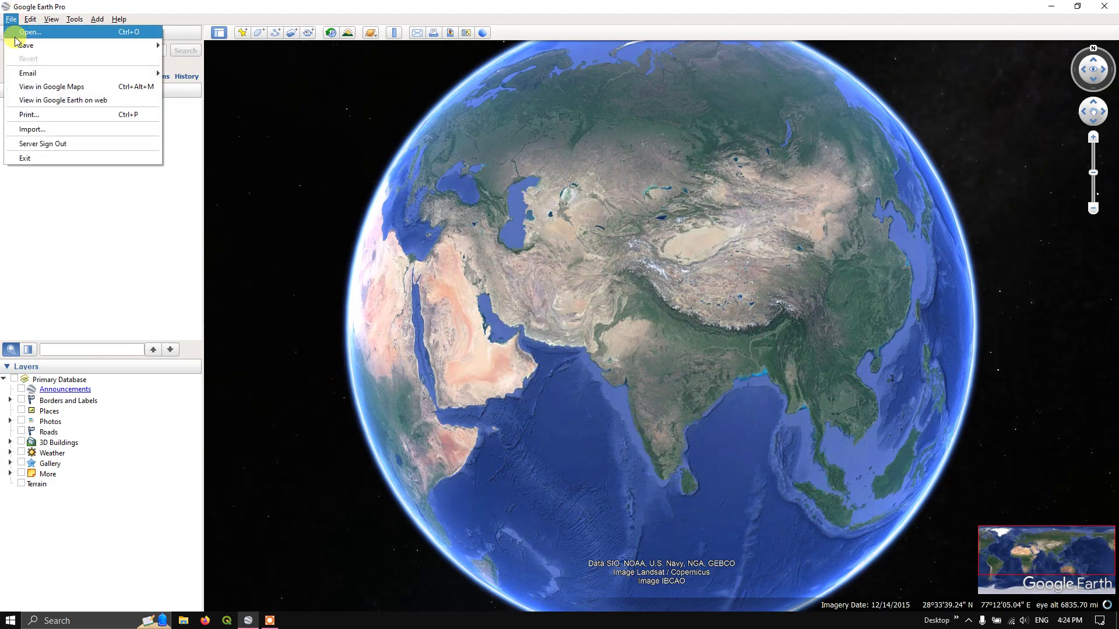
{"action": "left_click", "coordinate": [15, 36]}
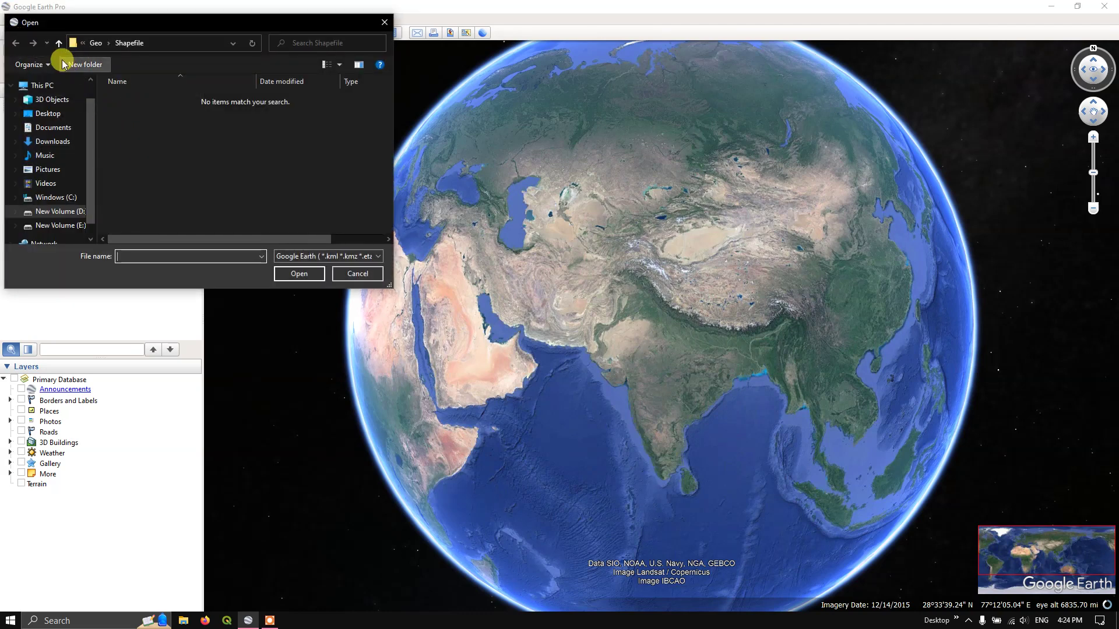
{"action": "left_click", "coordinate": [59, 45]}
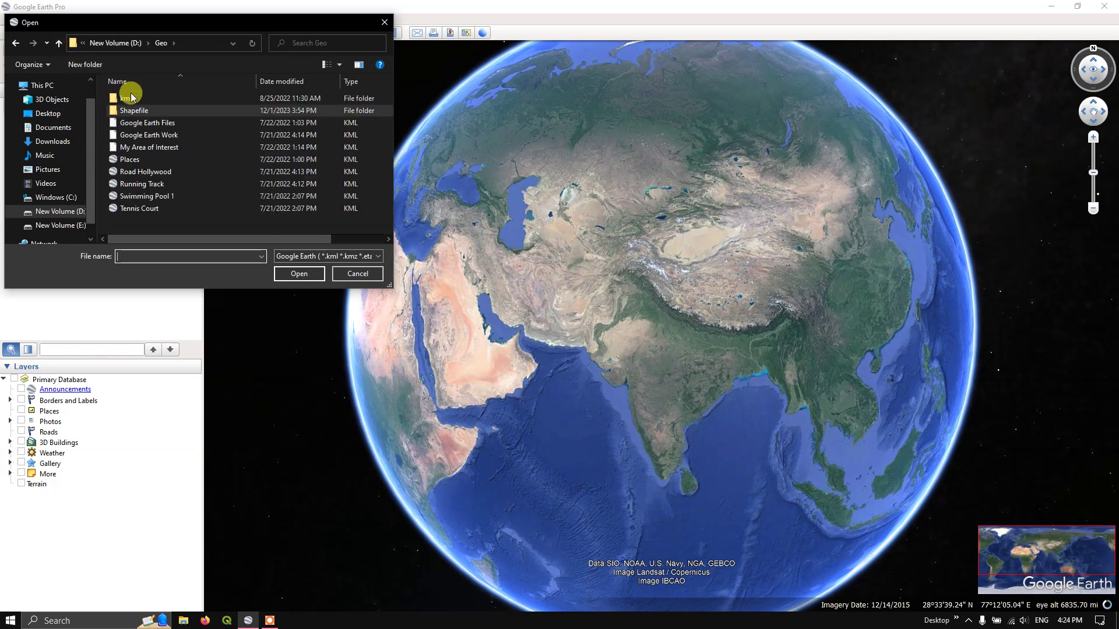
{"action": "double_click", "coordinate": [147, 113]}
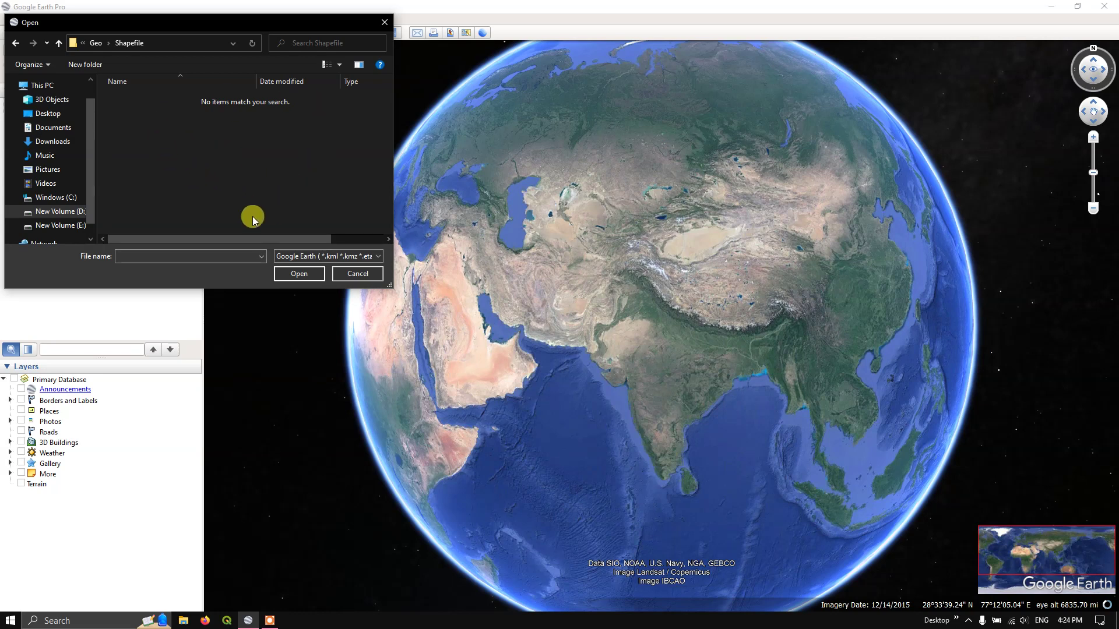
{"action": "left_click", "coordinate": [292, 256]}
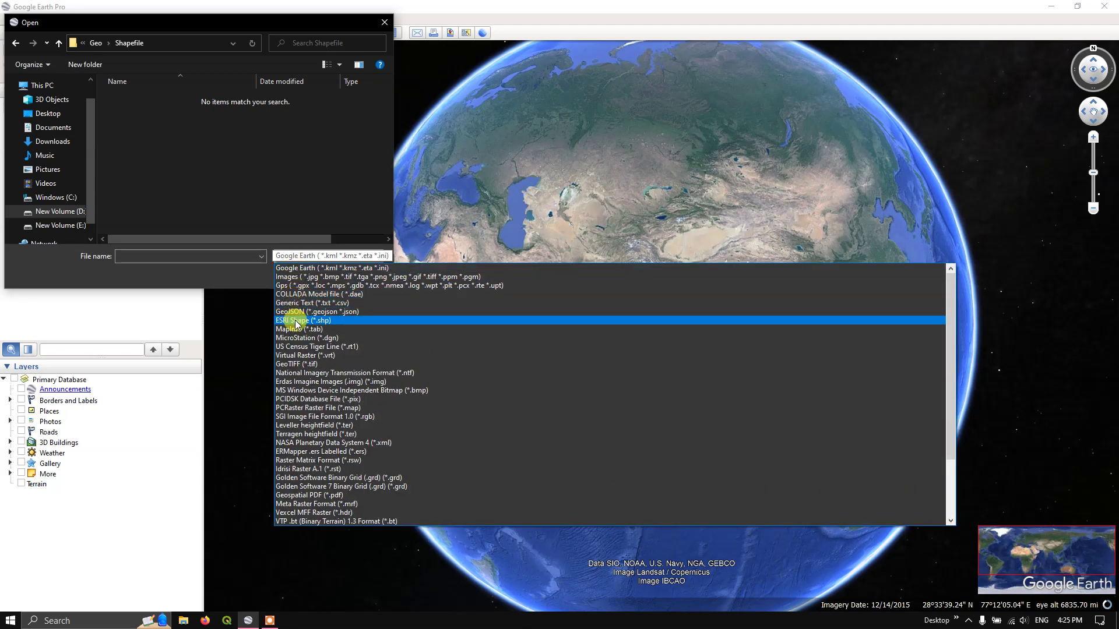
{"action": "left_click", "coordinate": [298, 321]}
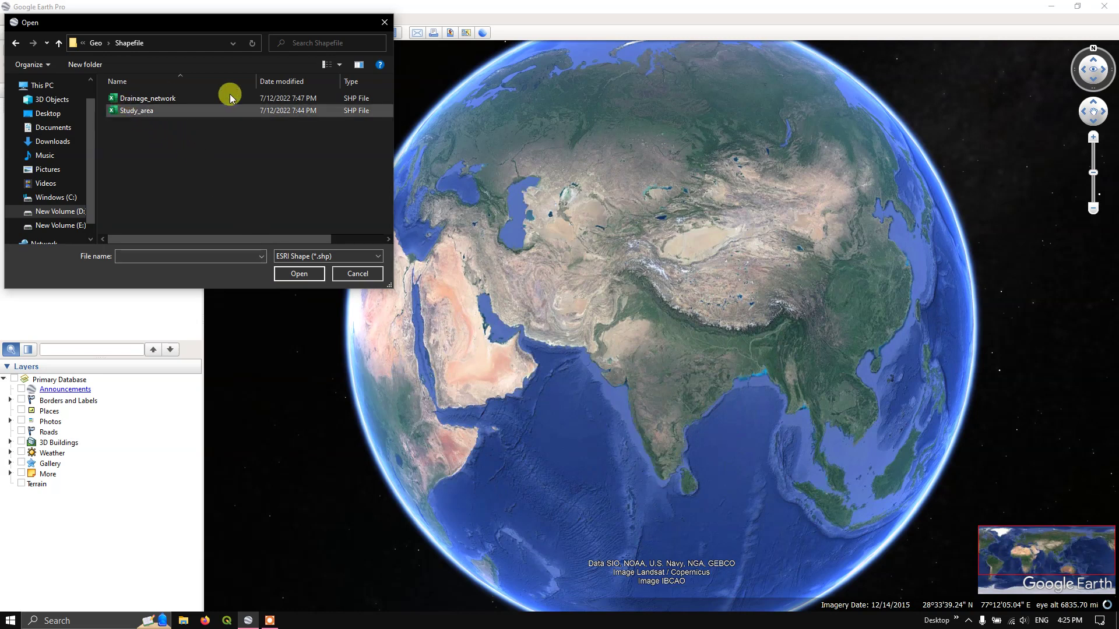
{"action": "left_click", "coordinate": [150, 101]}
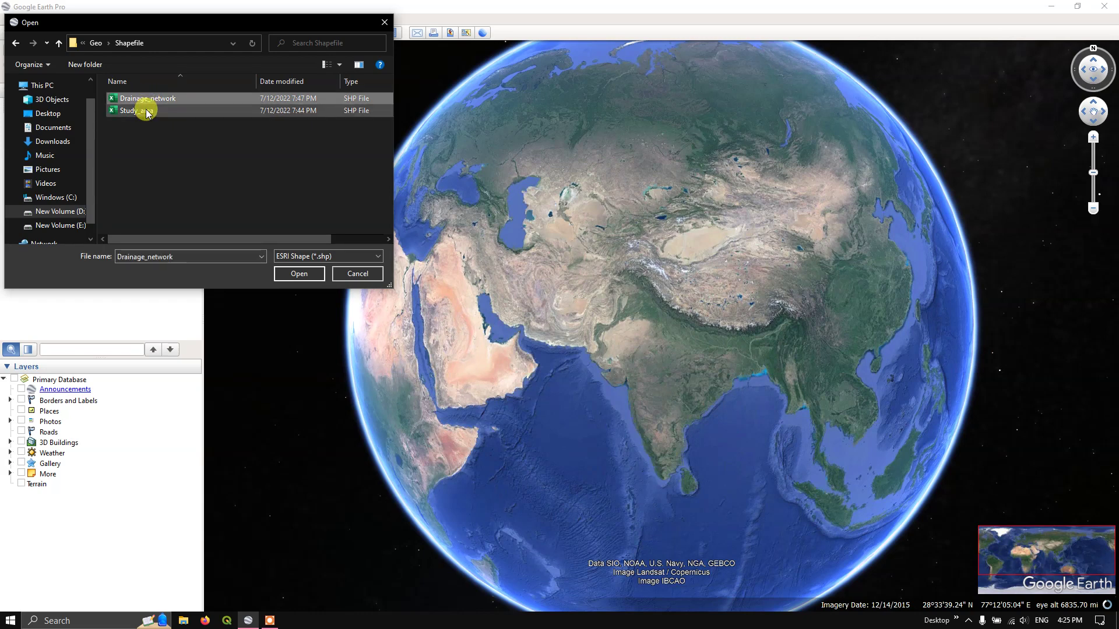
{"action": "left_click", "coordinate": [148, 112], "text": "shift"}
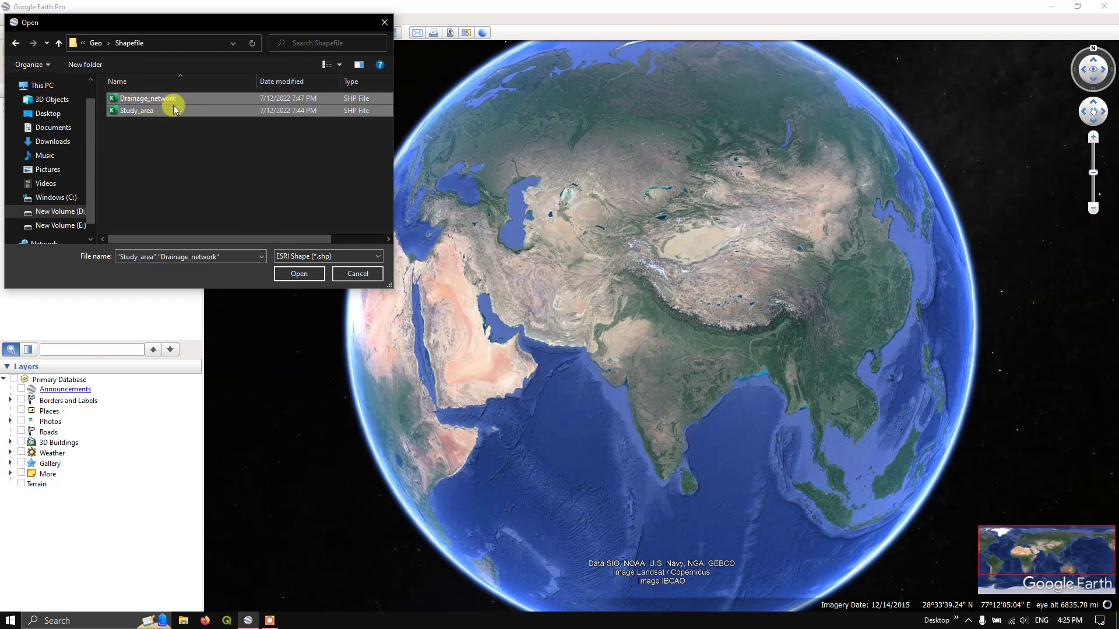
{"action": "left_click", "coordinate": [298, 274]}
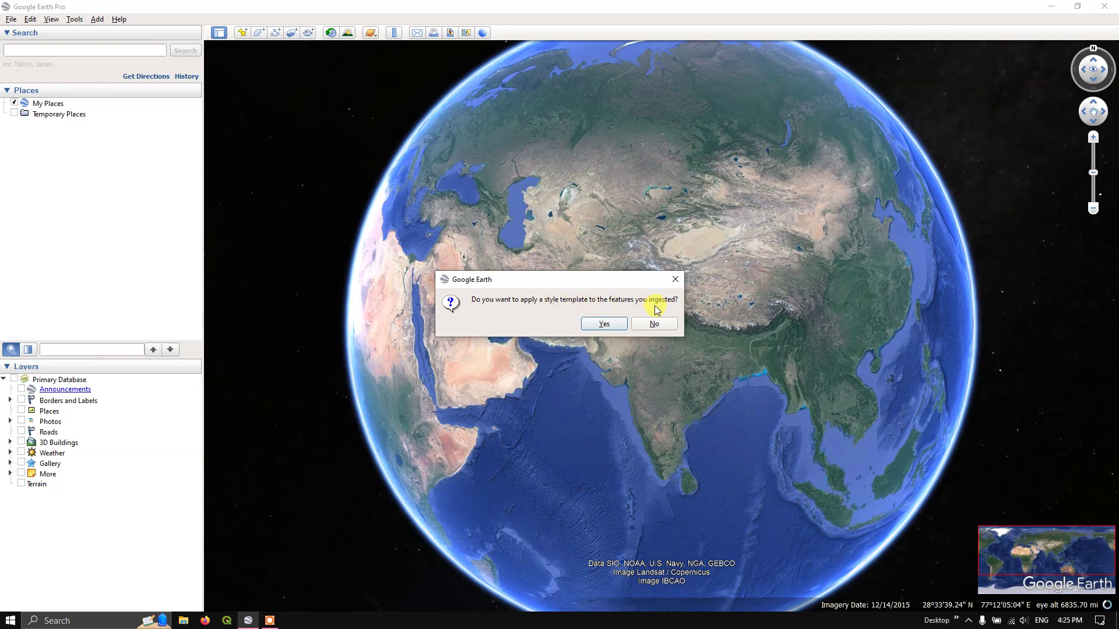
Style the imported Drainage_network features with a single blue colour
{"action": "left_click", "coordinate": [613, 327]}
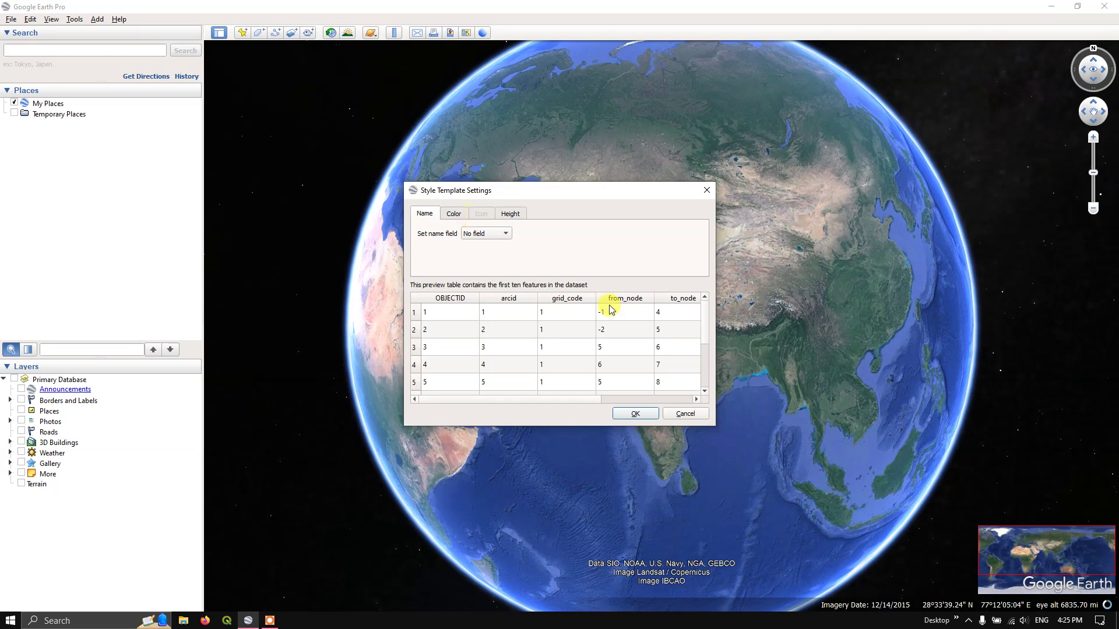
{"action": "scroll", "coordinate": [670, 340], "scroll_direction": "down", "scroll_amount": 2}
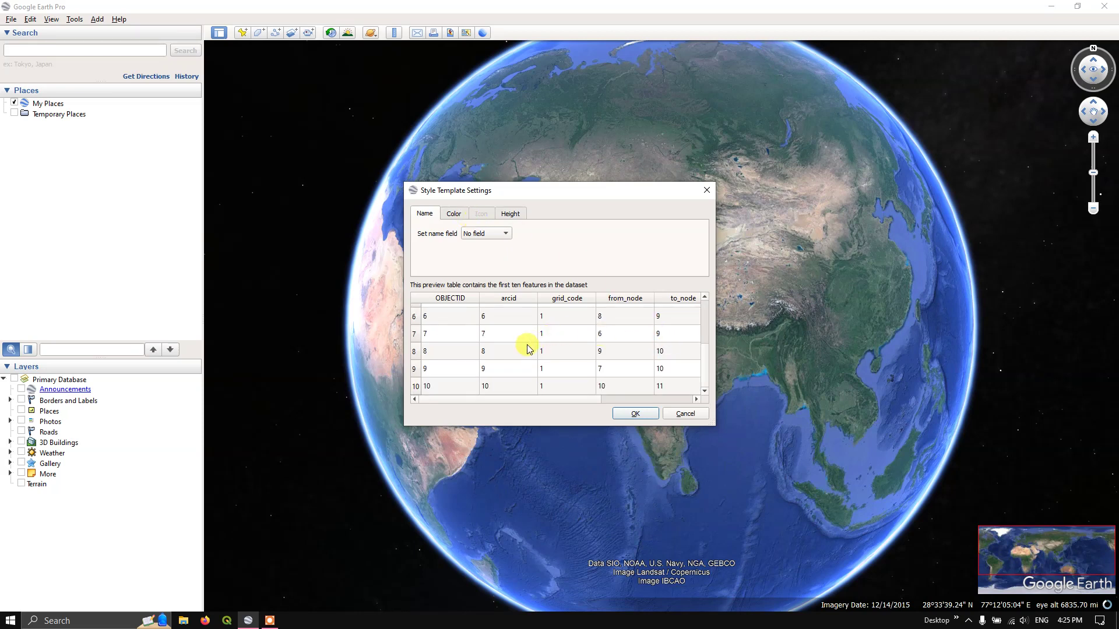
{"action": "scroll", "coordinate": [528, 348], "scroll_direction": "up", "scroll_amount": 2}
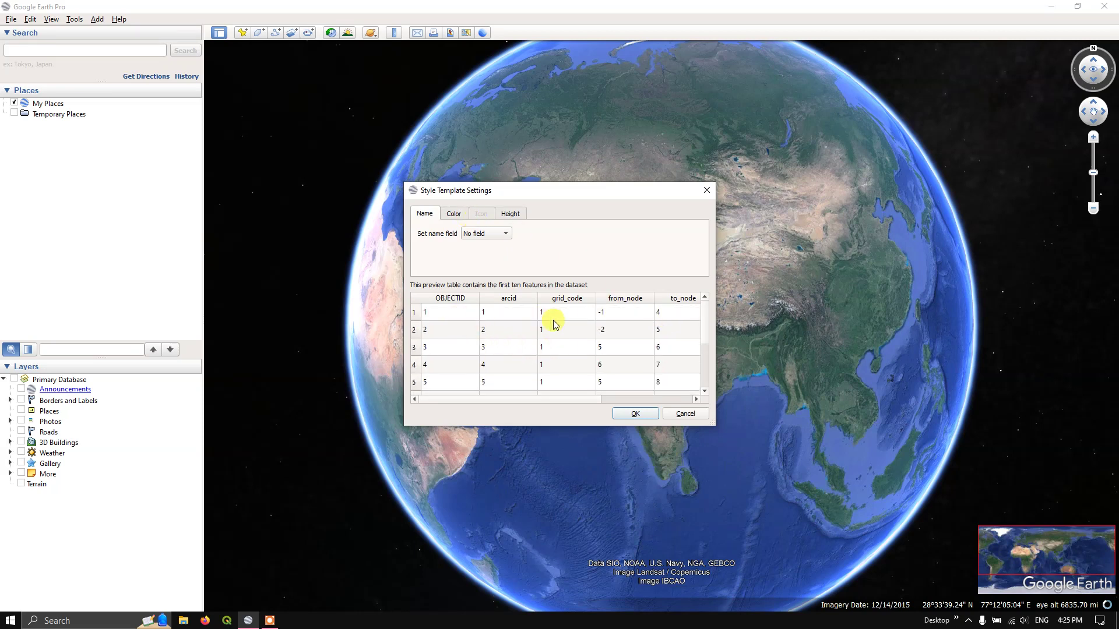
{"action": "scroll", "coordinate": [626, 348], "scroll_direction": "down", "scroll_amount": 2}
{"action": "scroll", "coordinate": [626, 348], "scroll_direction": "up", "scroll_amount": 2}
{"action": "left_click", "coordinate": [447, 215]}
{"action": "left_click", "coordinate": [486, 250]}
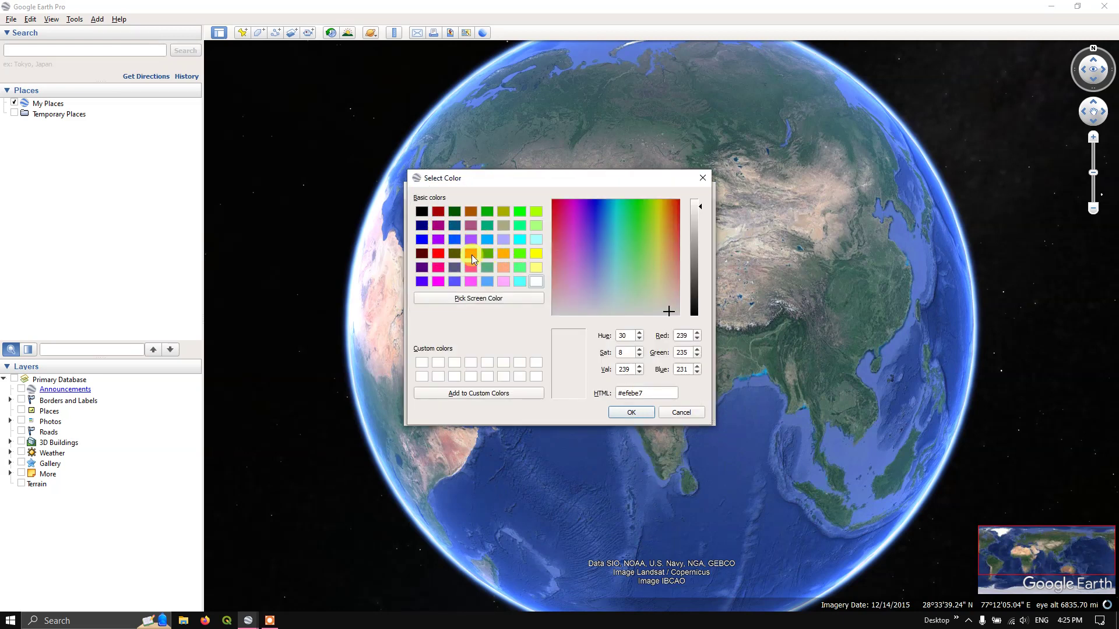
{"action": "left_click", "coordinate": [424, 241]}
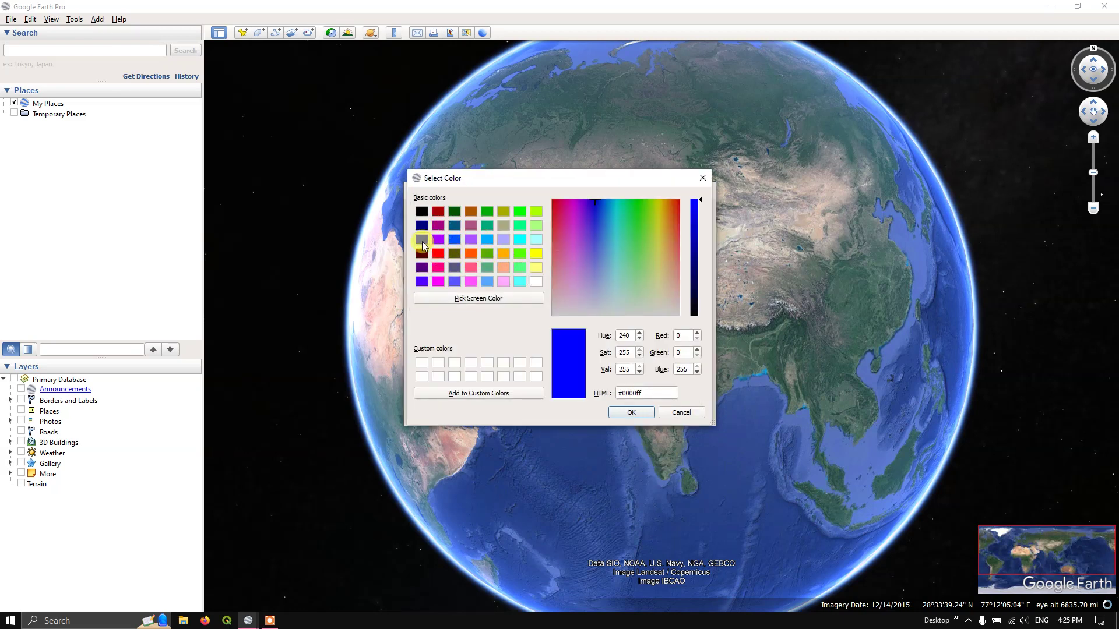
{"action": "left_click", "coordinate": [630, 412]}
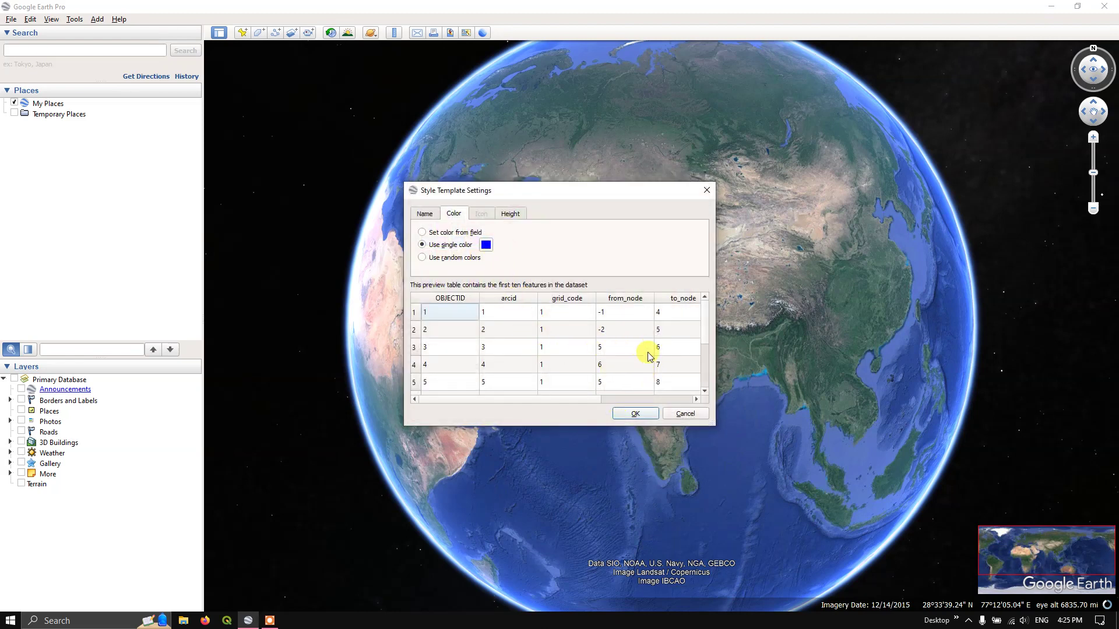
{"action": "left_click", "coordinate": [647, 415]}
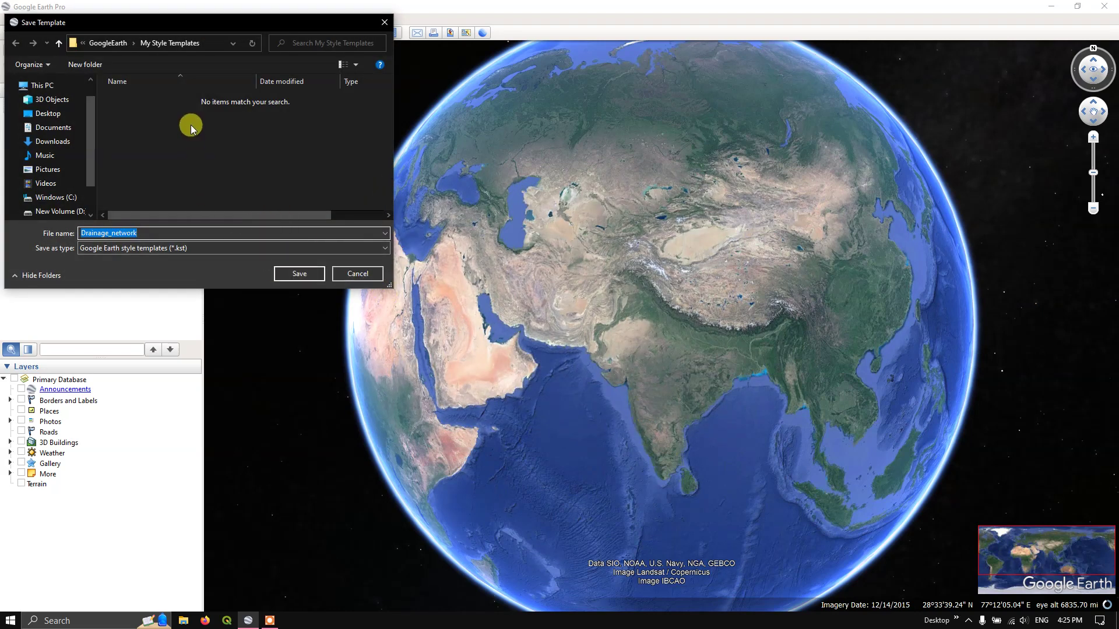
Save the Drainage_network template and start a new style template for Study_area
{"action": "left_click", "coordinate": [298, 274]}
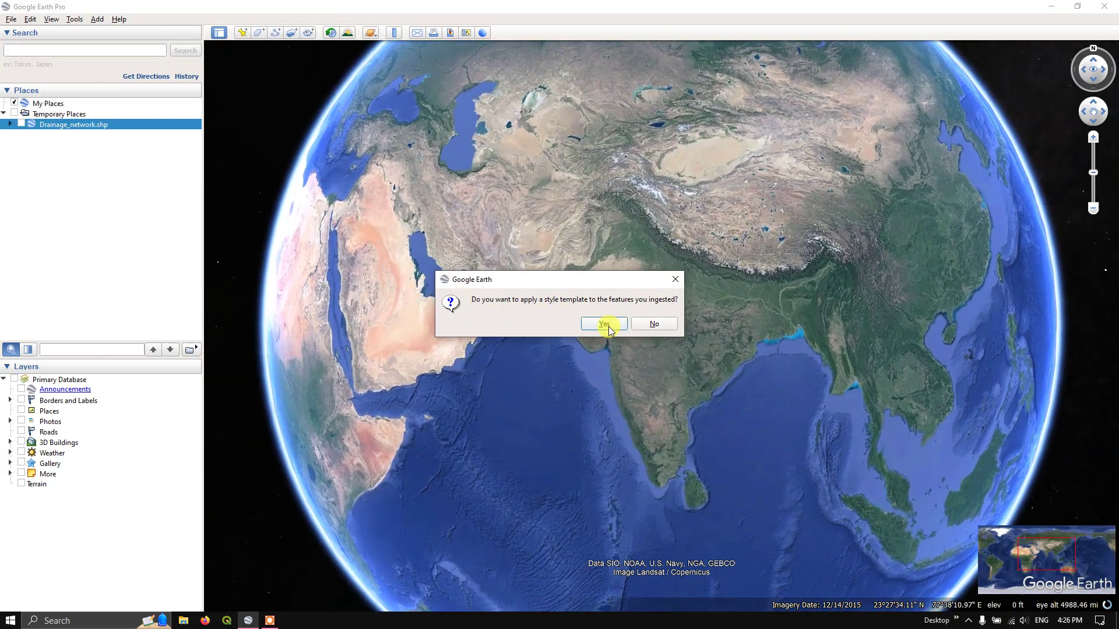
{"action": "left_click", "coordinate": [609, 324]}
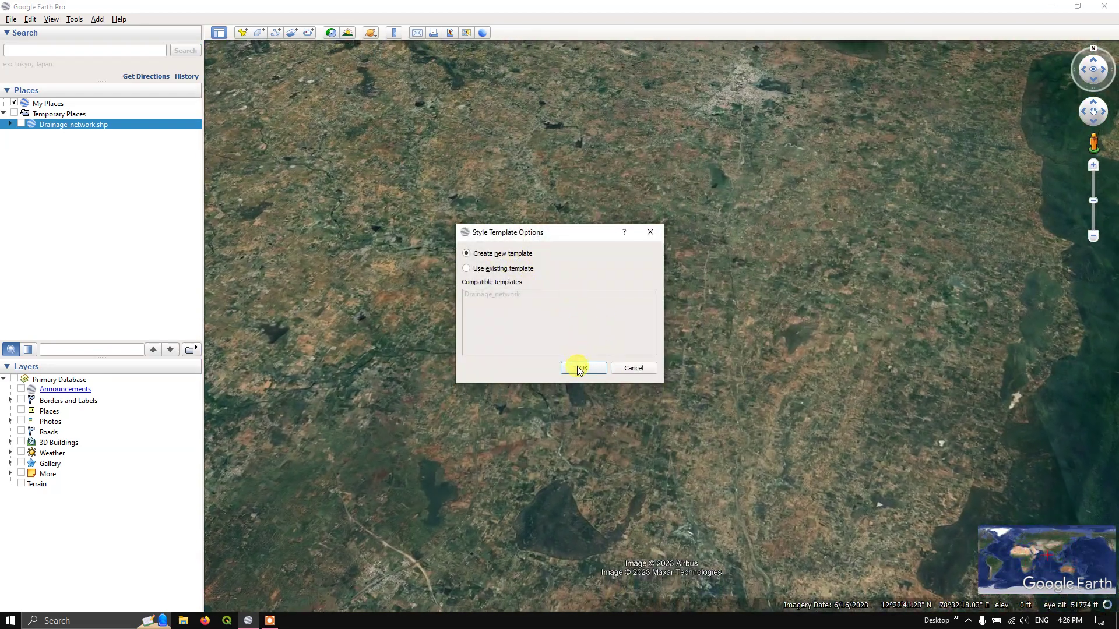
{"action": "left_click", "coordinate": [581, 368]}
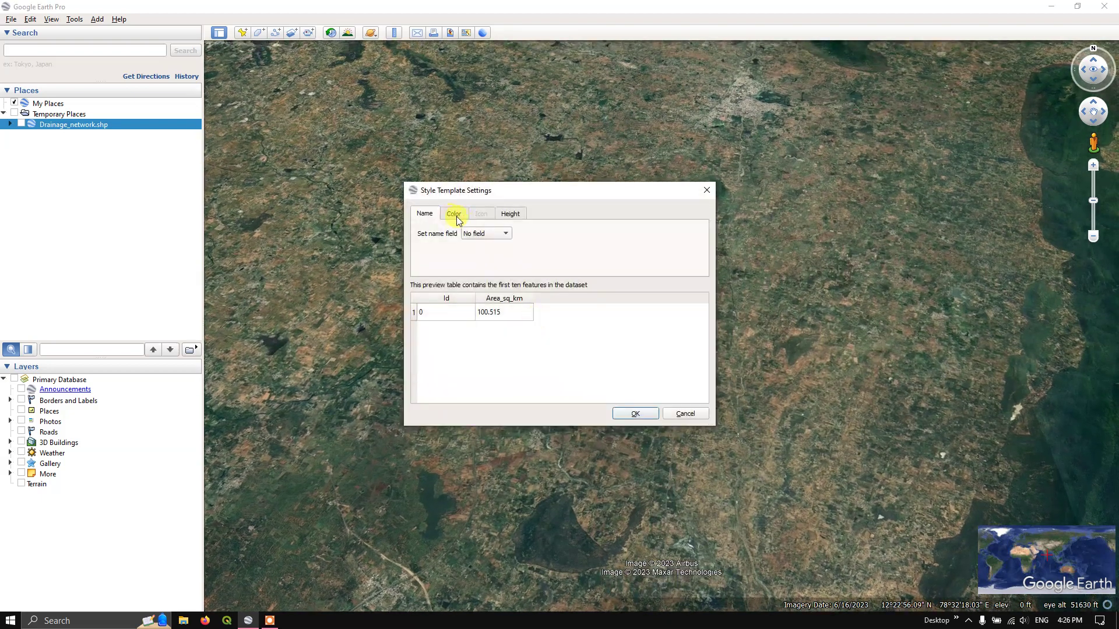
Give Study_area a single yellow colour and save it as the Study_area template
{"action": "left_click", "coordinate": [457, 217]}
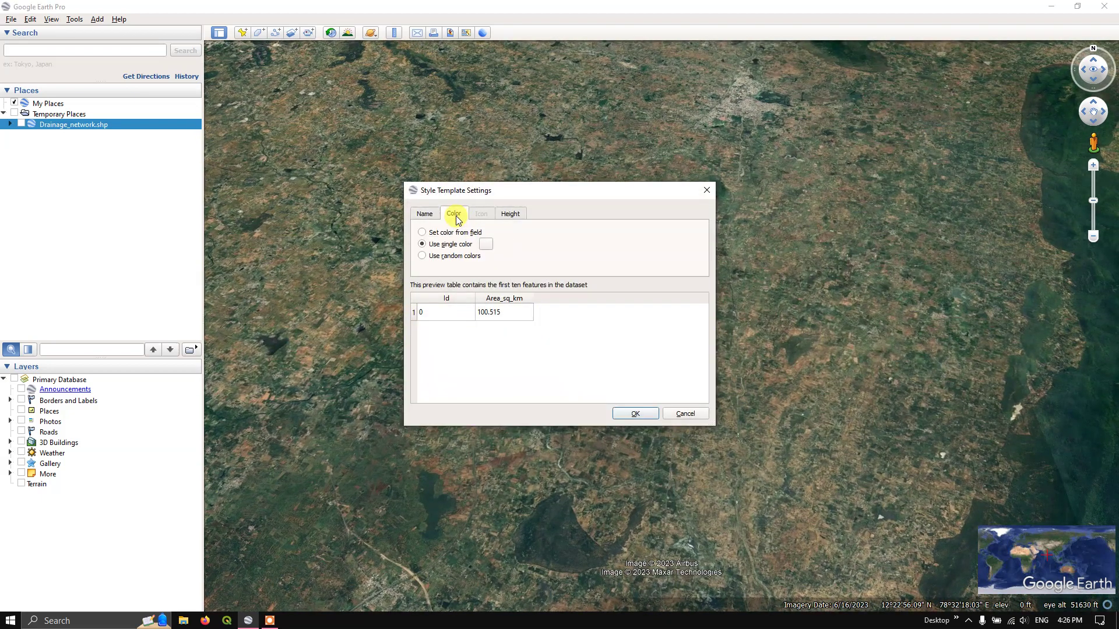
{"action": "left_click", "coordinate": [485, 245]}
{"action": "left_click", "coordinate": [536, 253]}
{"action": "left_click", "coordinate": [636, 413]}
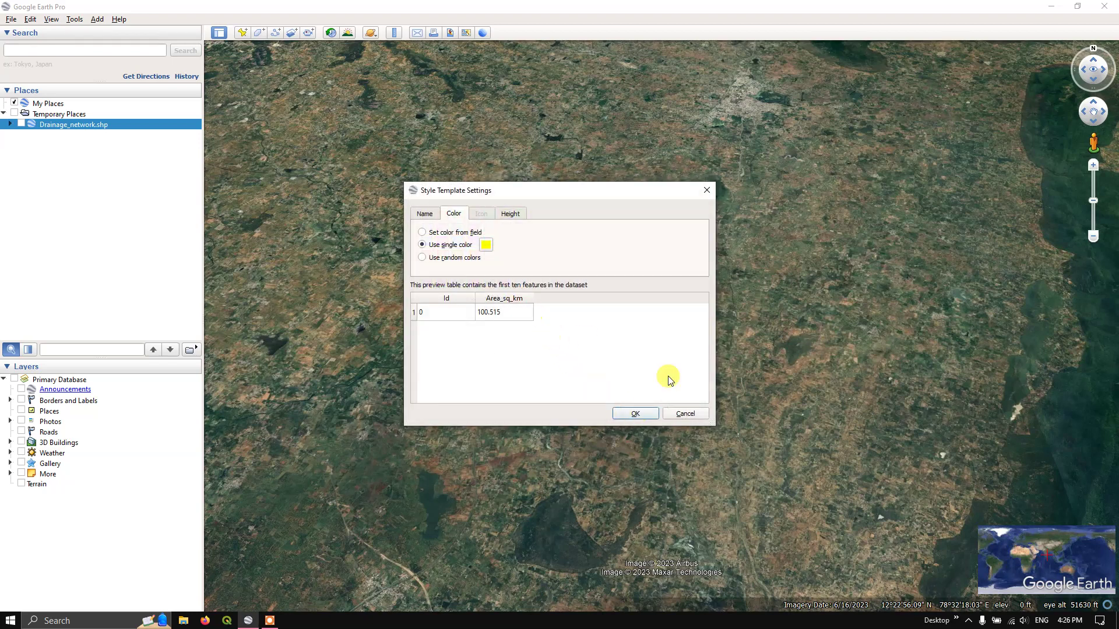
{"action": "left_click", "coordinate": [654, 413]}
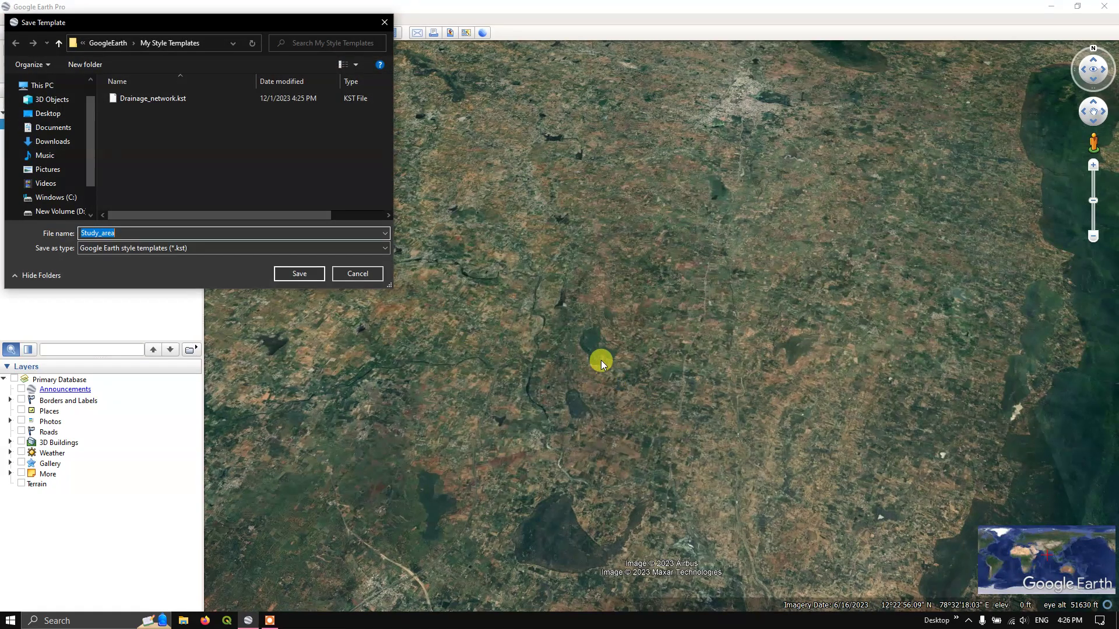
{"action": "left_click", "coordinate": [309, 275]}
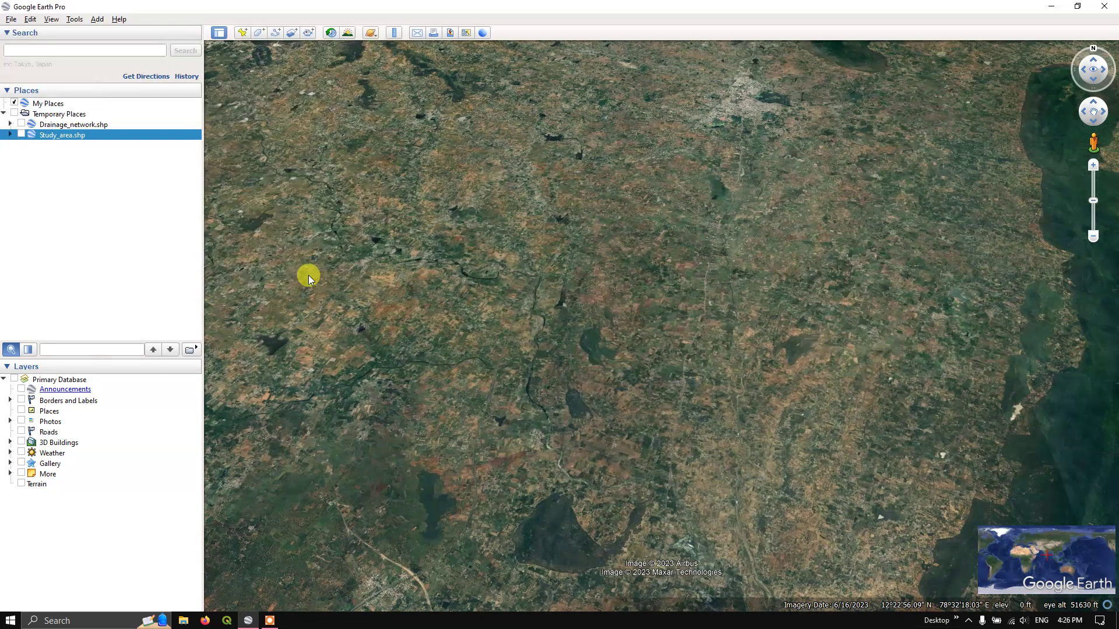
Show Drainage_network.shp and Study_area.shp in Temporary Places and recentre the map on them
{"action": "left_click", "coordinate": [21, 124]}
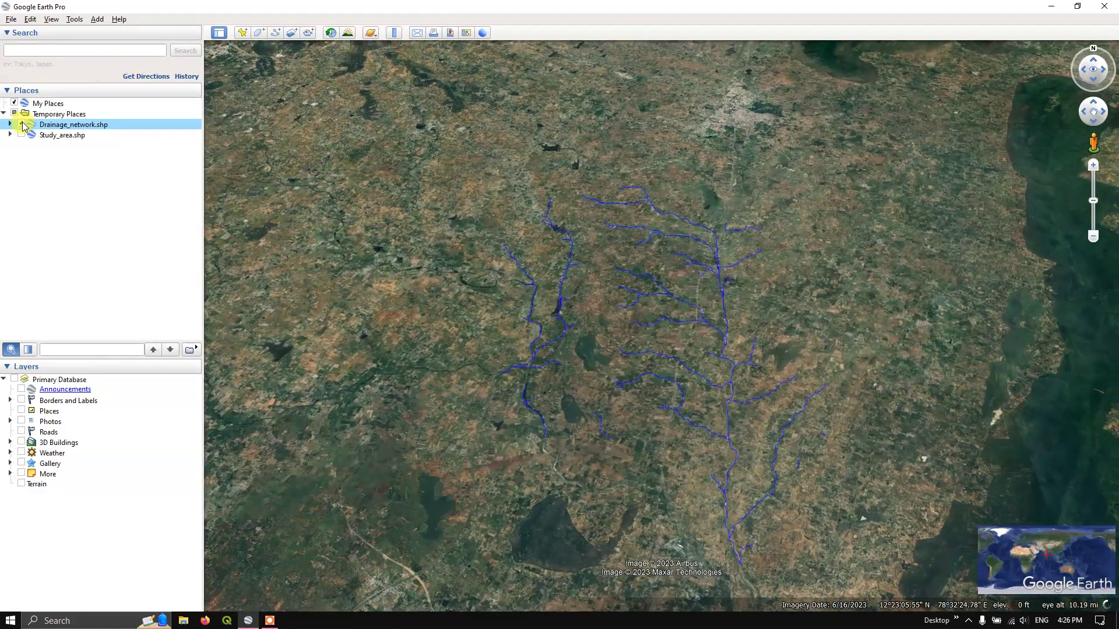
{"action": "left_click", "coordinate": [21, 136]}
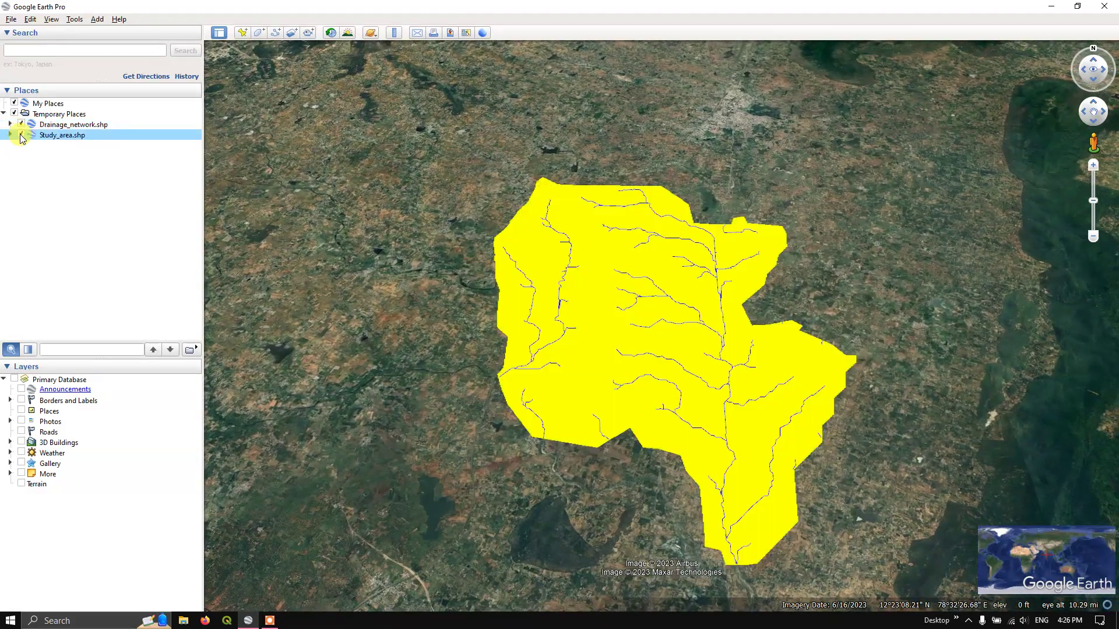
{"action": "scroll", "coordinate": [605, 303], "scroll_direction": "down", "scroll_amount": 3}
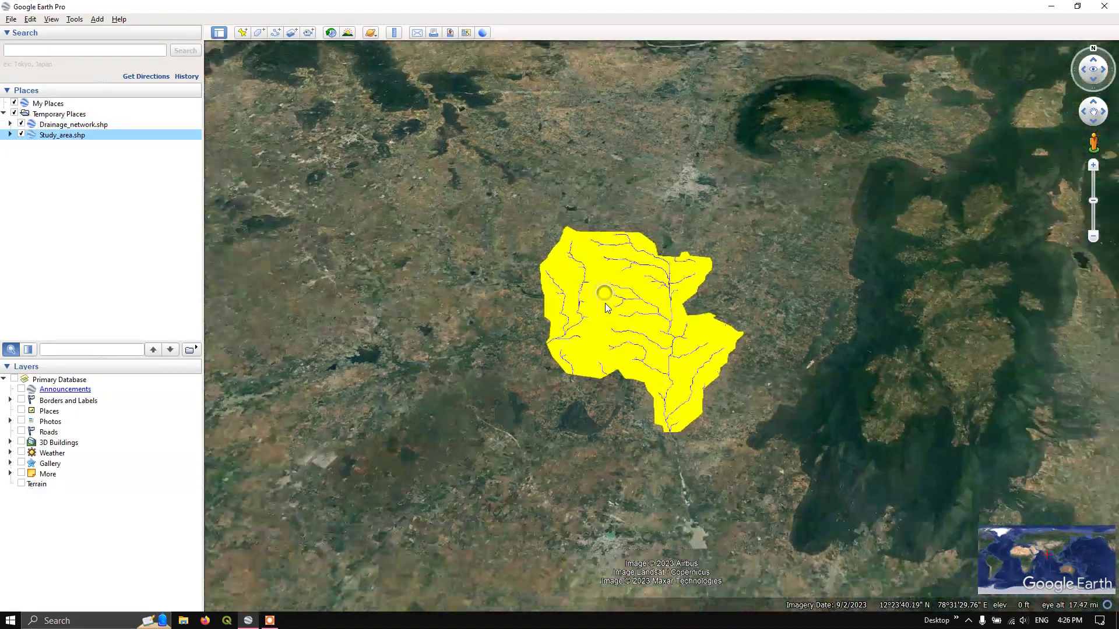
{"action": "scroll", "coordinate": [703, 291], "scroll_direction": "up", "scroll_amount": 3}
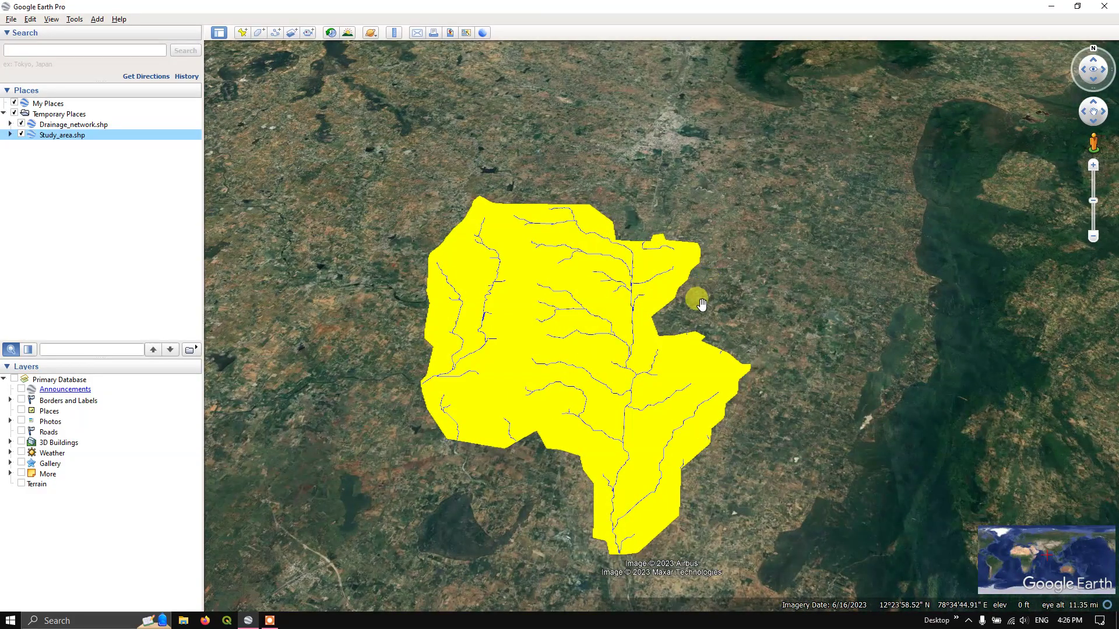
{"action": "scroll", "coordinate": [712, 284], "scroll_direction": "up", "scroll_amount": 3}
{"action": "scroll", "coordinate": [724, 279], "scroll_direction": "down", "scroll_amount": 1}
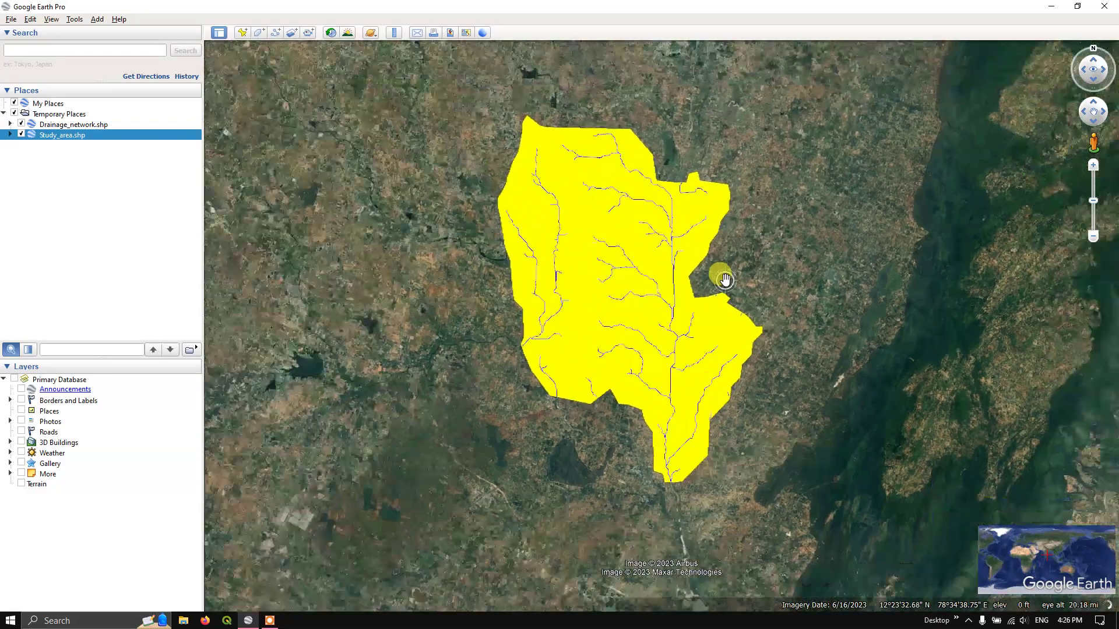
{"action": "scroll", "coordinate": [722, 278], "scroll_direction": "down", "scroll_amount": 1}
{"action": "scroll", "coordinate": [716, 278], "scroll_direction": "down", "scroll_amount": 1}
{"action": "left_click_drag", "start_coordinate": [693, 280], "coordinate": [667, 291]}
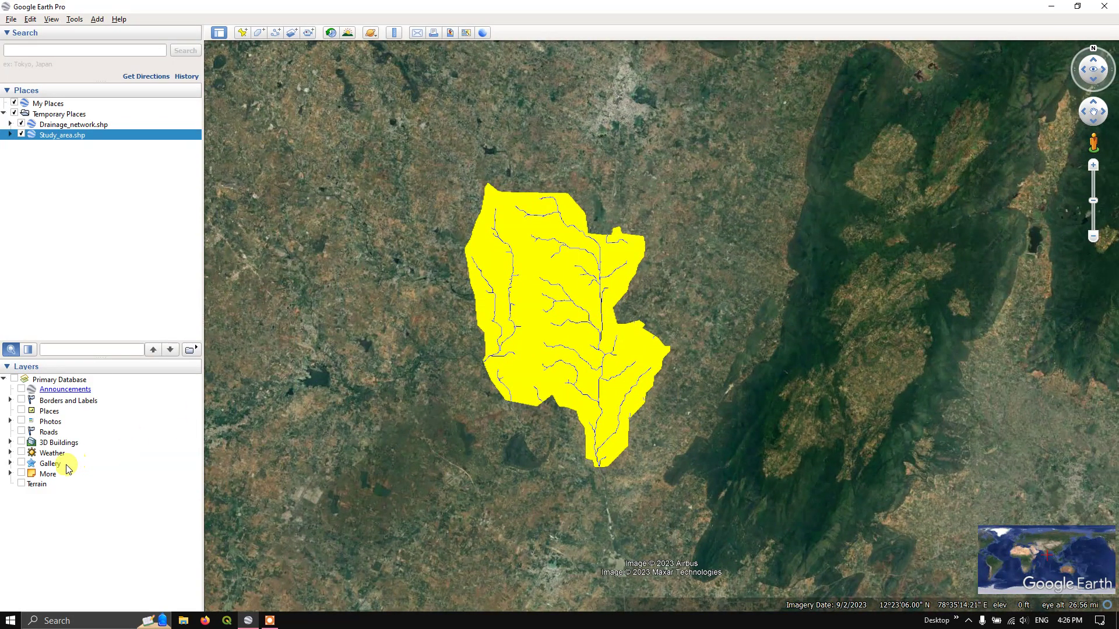
Turn on the Terrain and 3D Buildings layers, leaving Borders and Labels off
{"action": "left_click", "coordinate": [21, 483]}
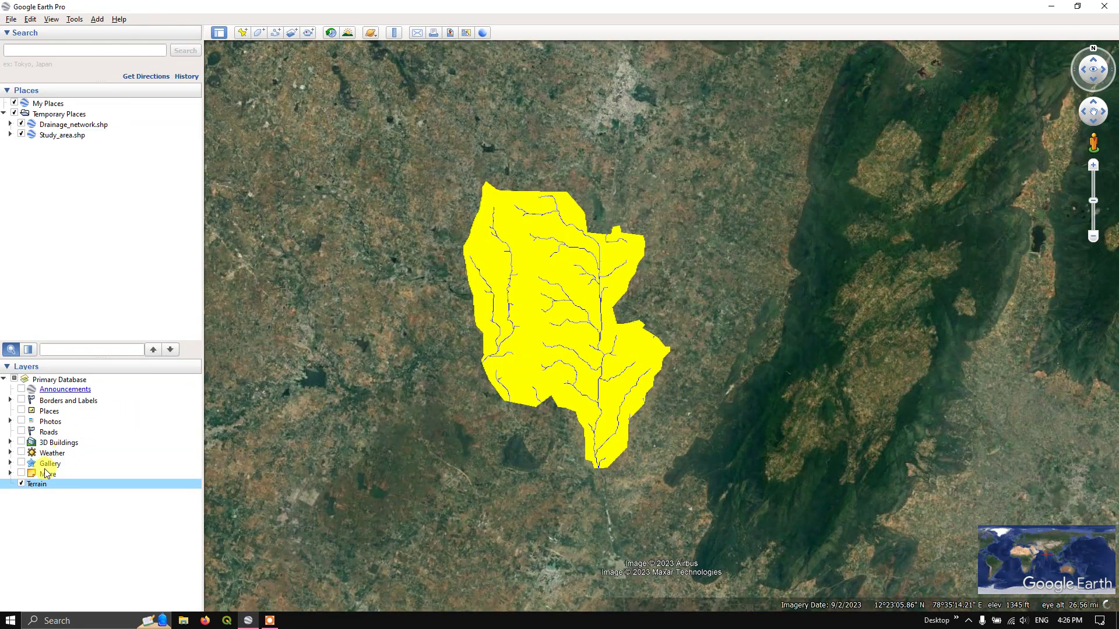
{"action": "left_click", "coordinate": [21, 443]}
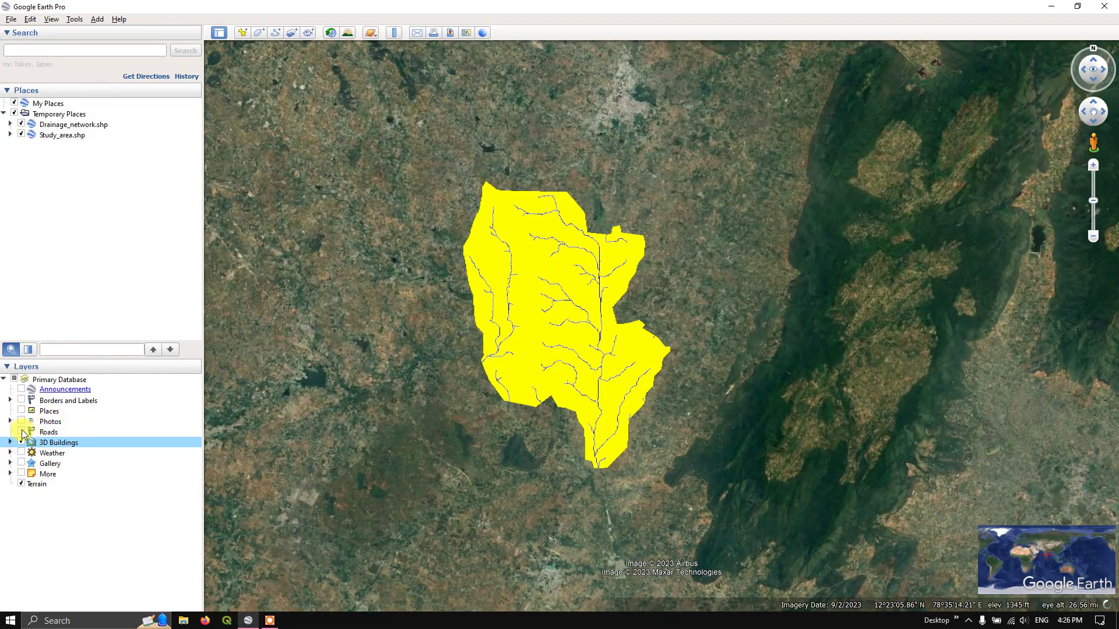
{"action": "left_click", "coordinate": [21, 401]}
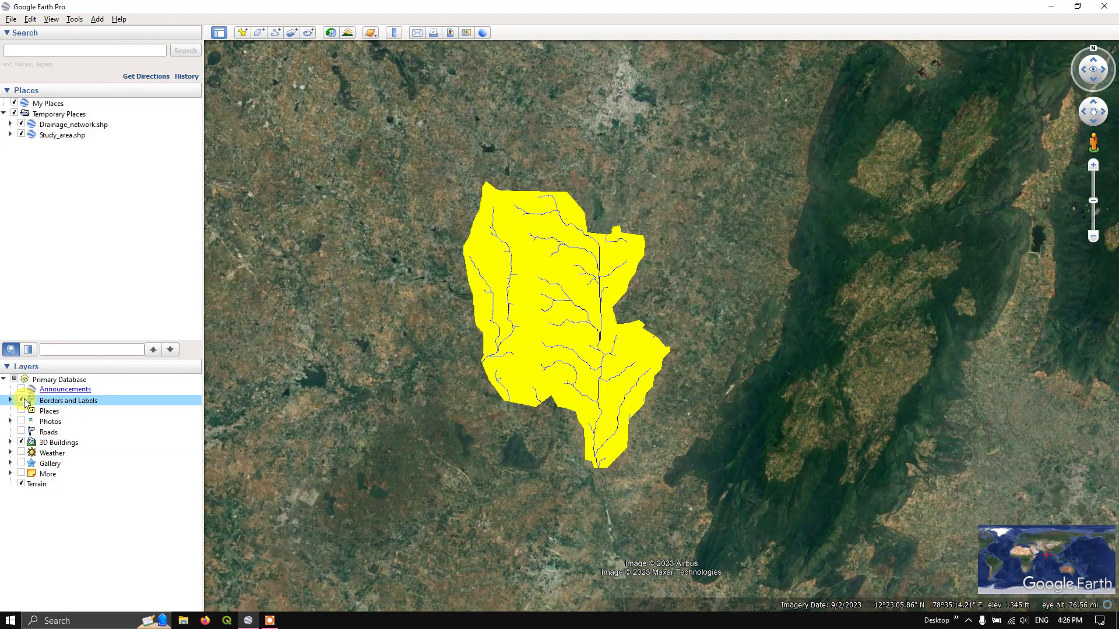
{"action": "left_click", "coordinate": [21, 400]}
Expand Drainage_network.shp to list its line features and select its folder
{"action": "left_click", "coordinate": [9, 125]}
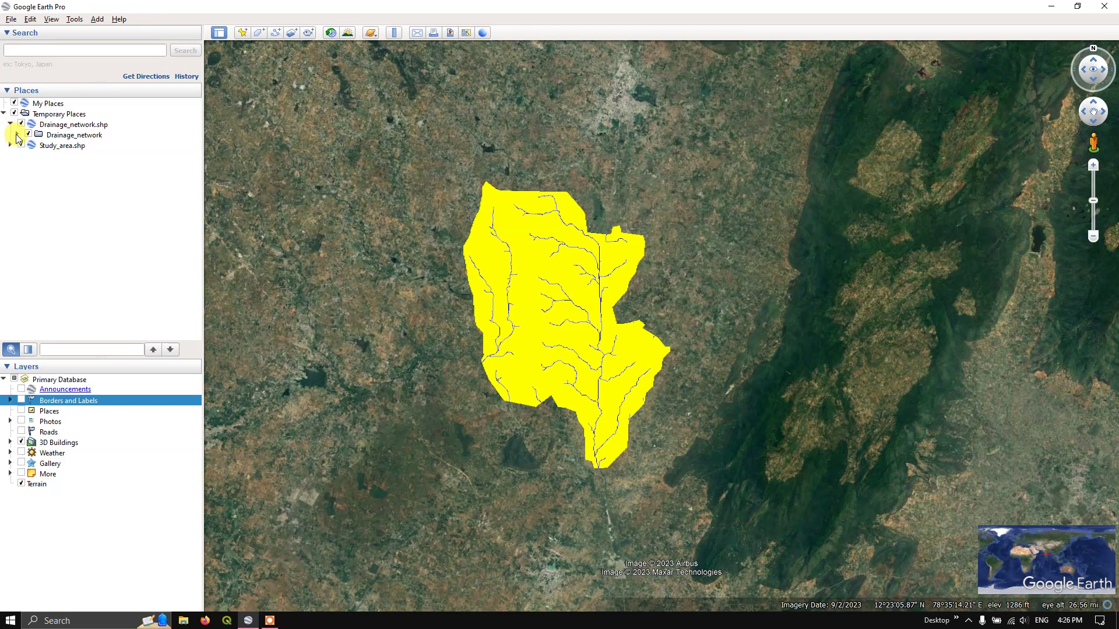
{"action": "left_click", "coordinate": [17, 136]}
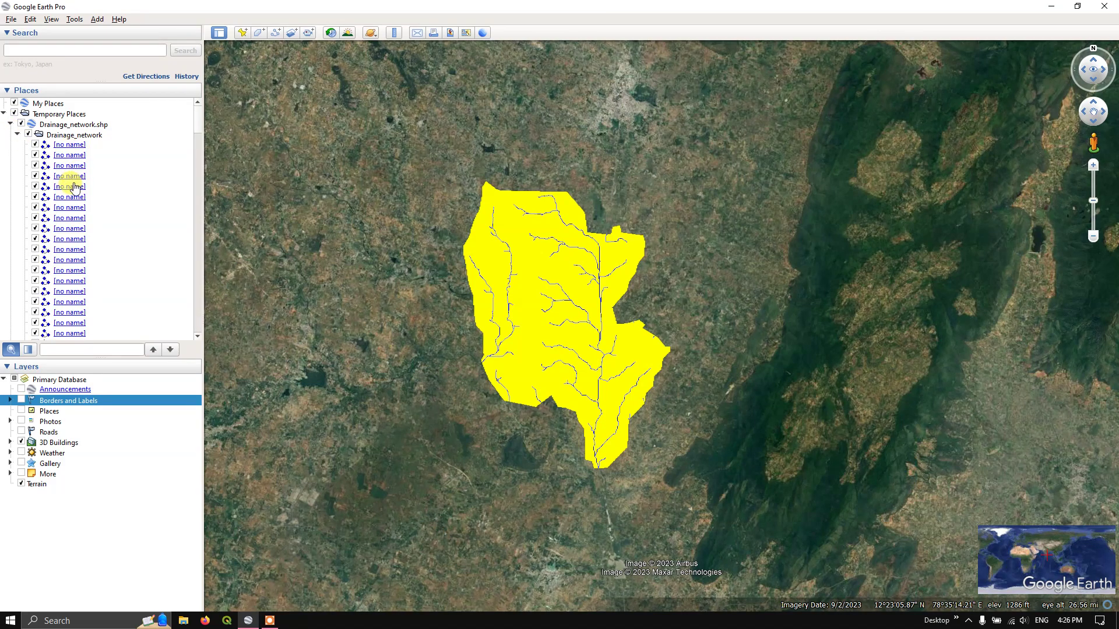
{"action": "left_click", "coordinate": [79, 136]}
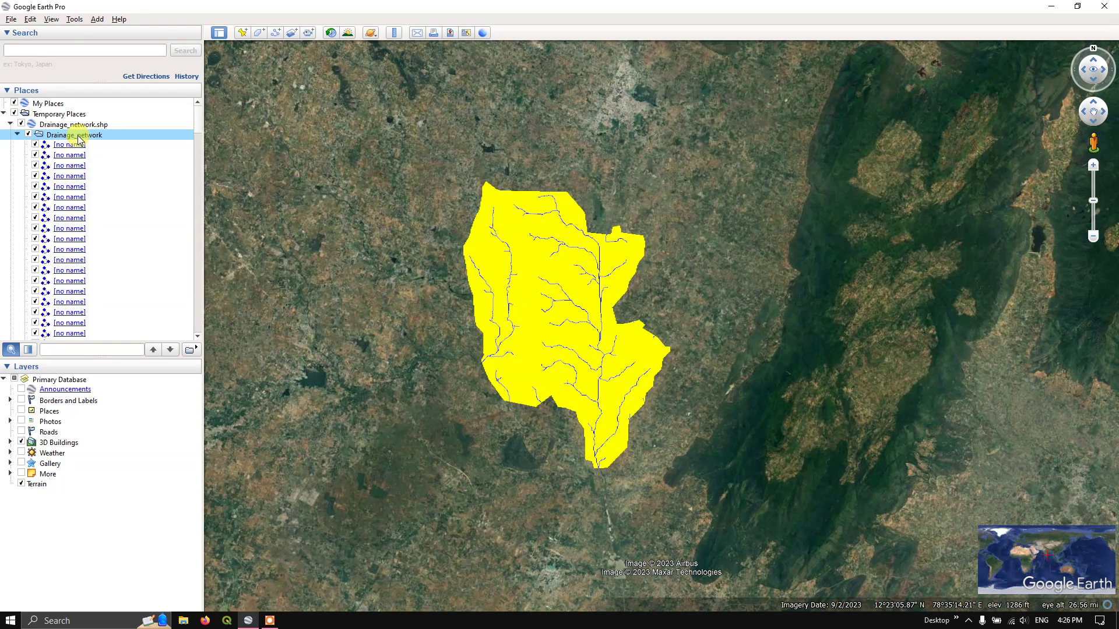
Give the Drainage_network folder a shared cyan line style of width 1.4
{"action": "right_click", "coordinate": [79, 138]}
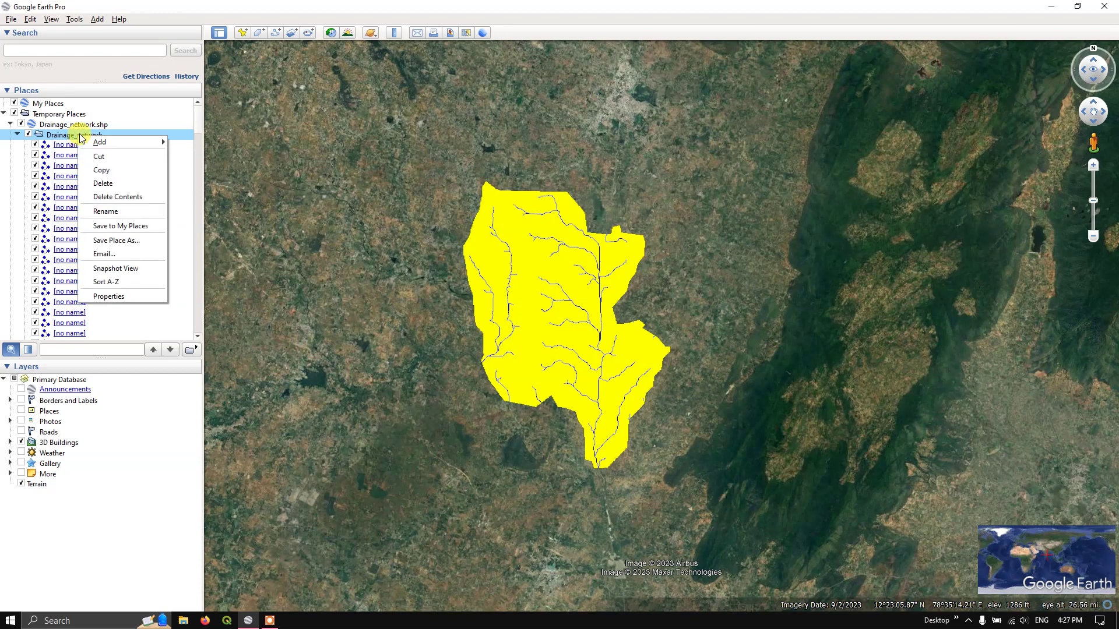
{"action": "left_click", "coordinate": [127, 298]}
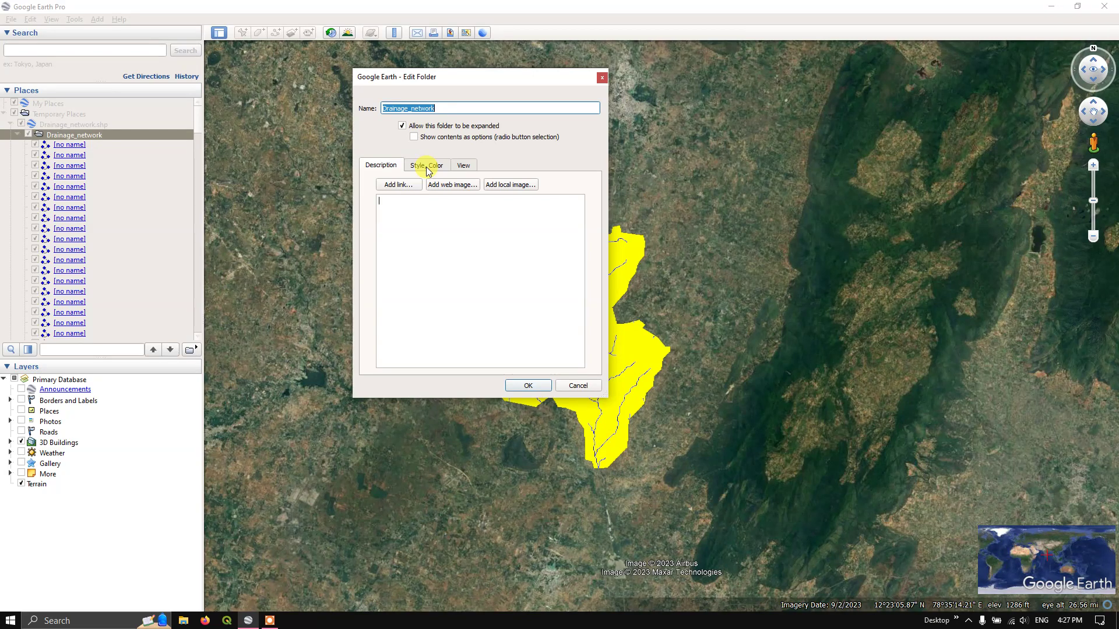
{"action": "left_click", "coordinate": [426, 167]}
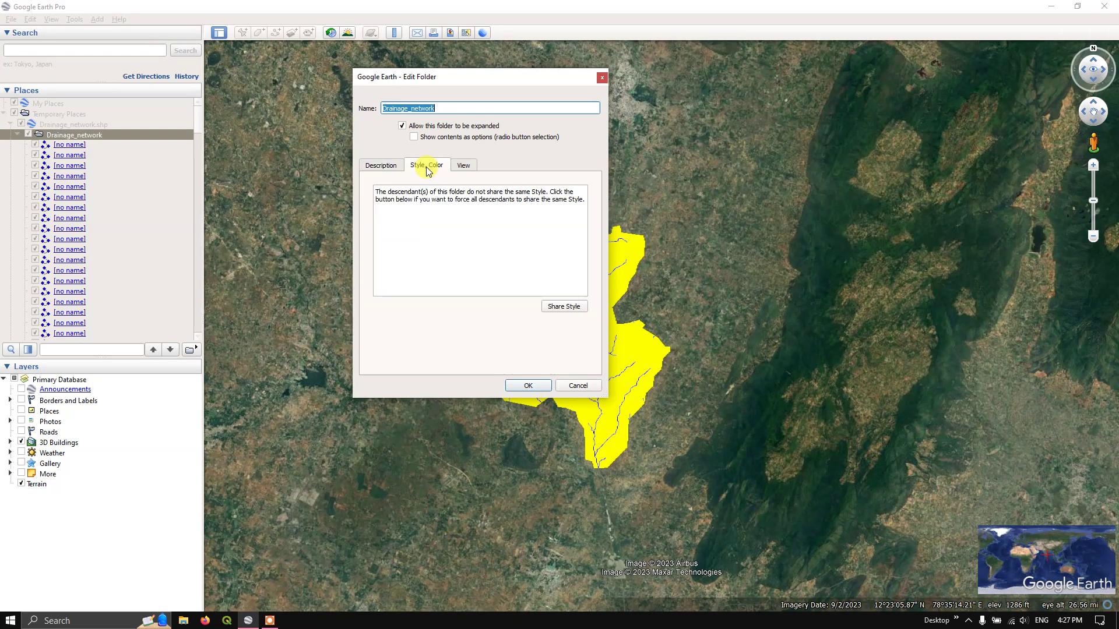
{"action": "left_click", "coordinate": [563, 307]}
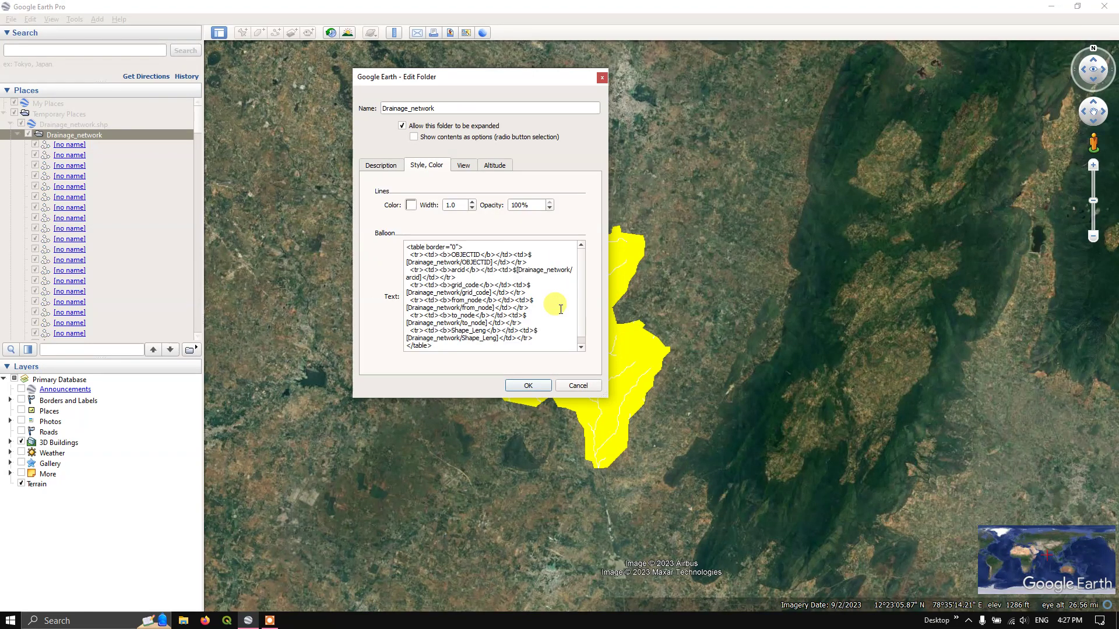
{"action": "left_click", "coordinate": [415, 209]}
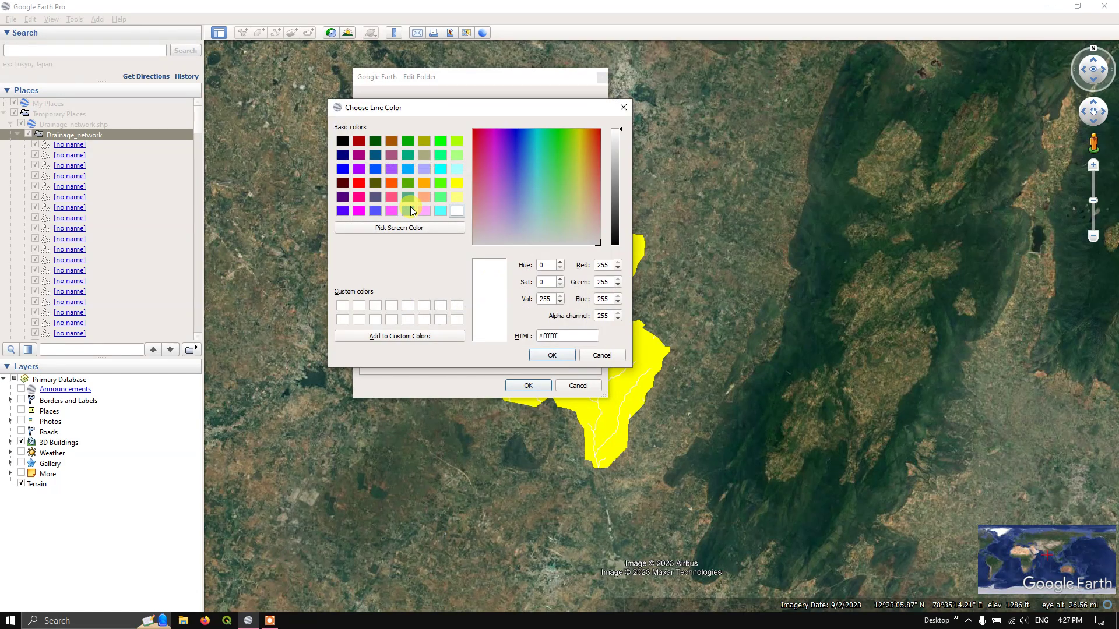
{"action": "left_click", "coordinate": [442, 211]}
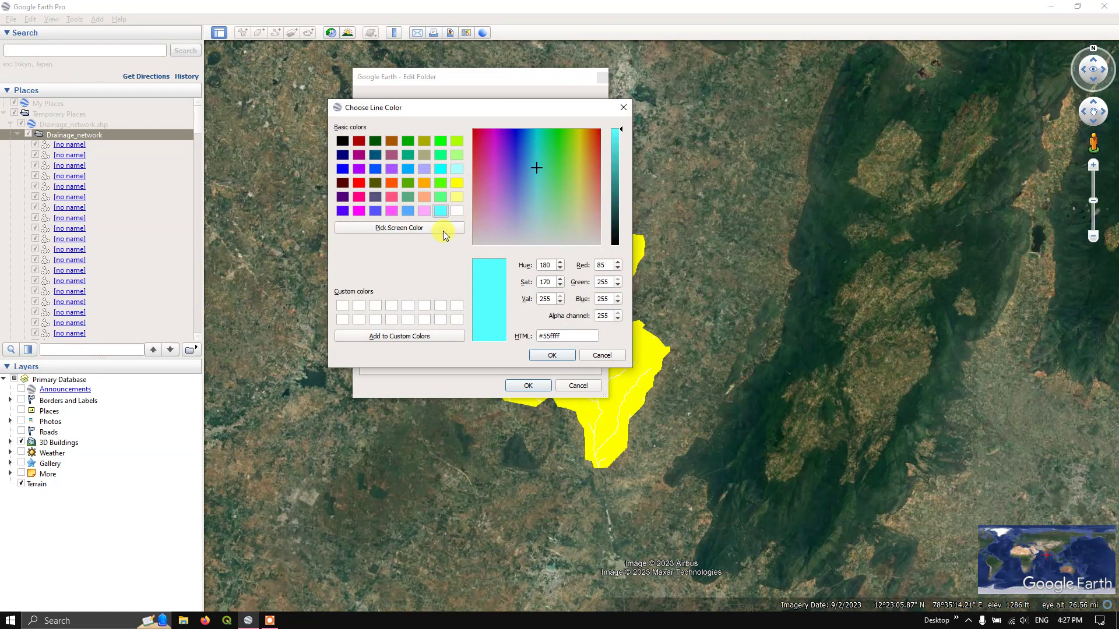
{"action": "left_click", "coordinate": [551, 357]}
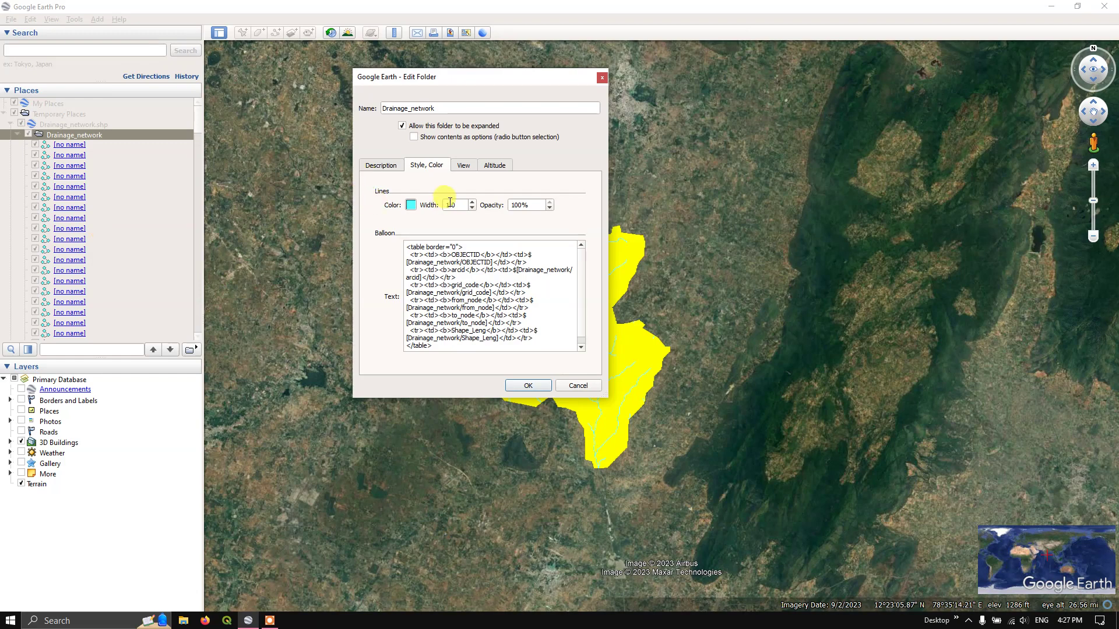
{"action": "left_click_drag", "start_coordinate": [458, 204], "coordinate": [439, 203]}
{"action": "type", "text": "1.4"}
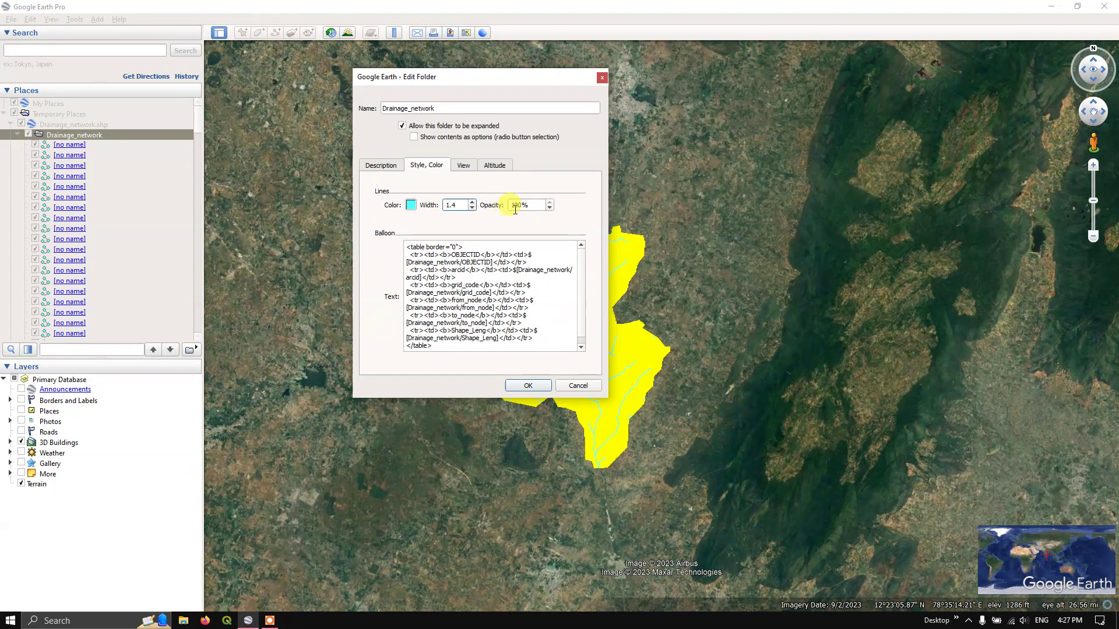
{"action": "left_click", "coordinate": [531, 387]}
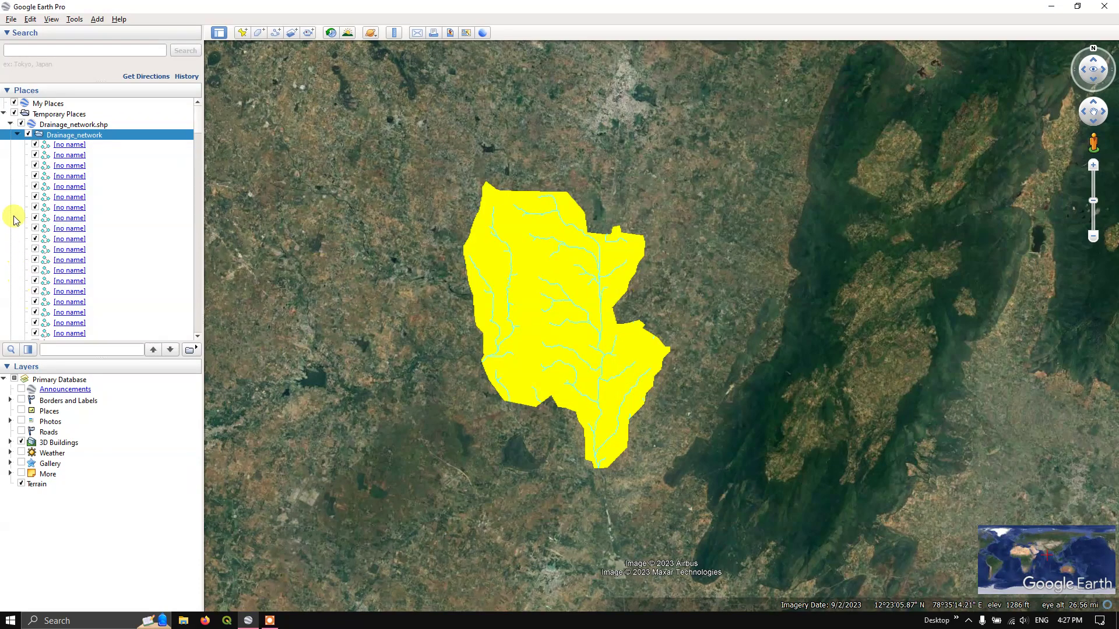
Collapse the drainage list and open Study_area.shp's Style, Color properties
{"action": "left_click", "coordinate": [19, 136]}
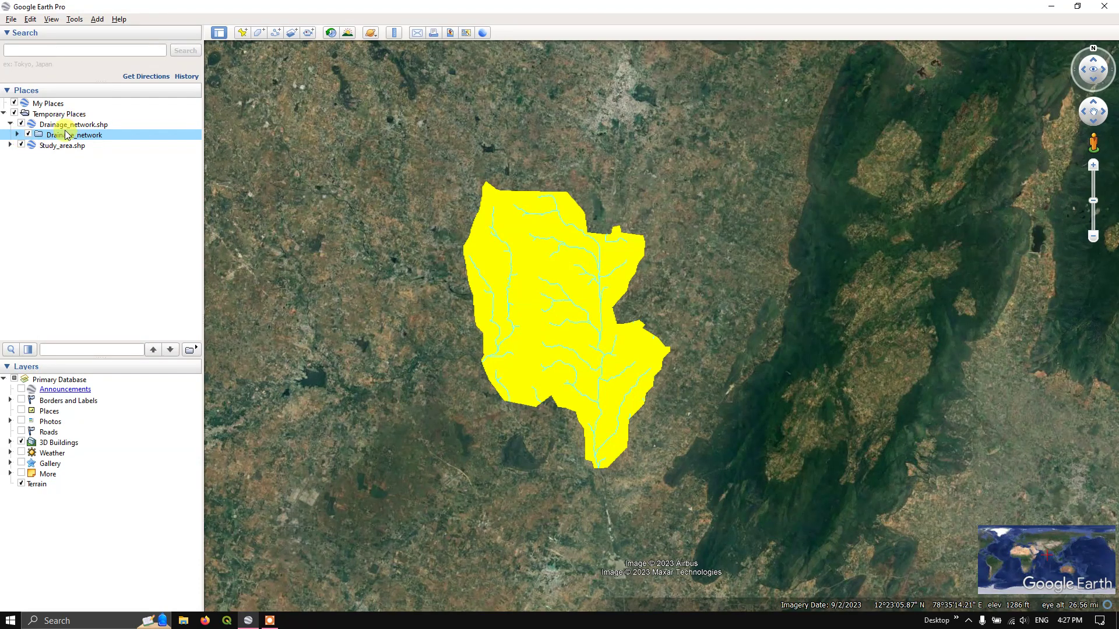
{"action": "left_click", "coordinate": [51, 149]}
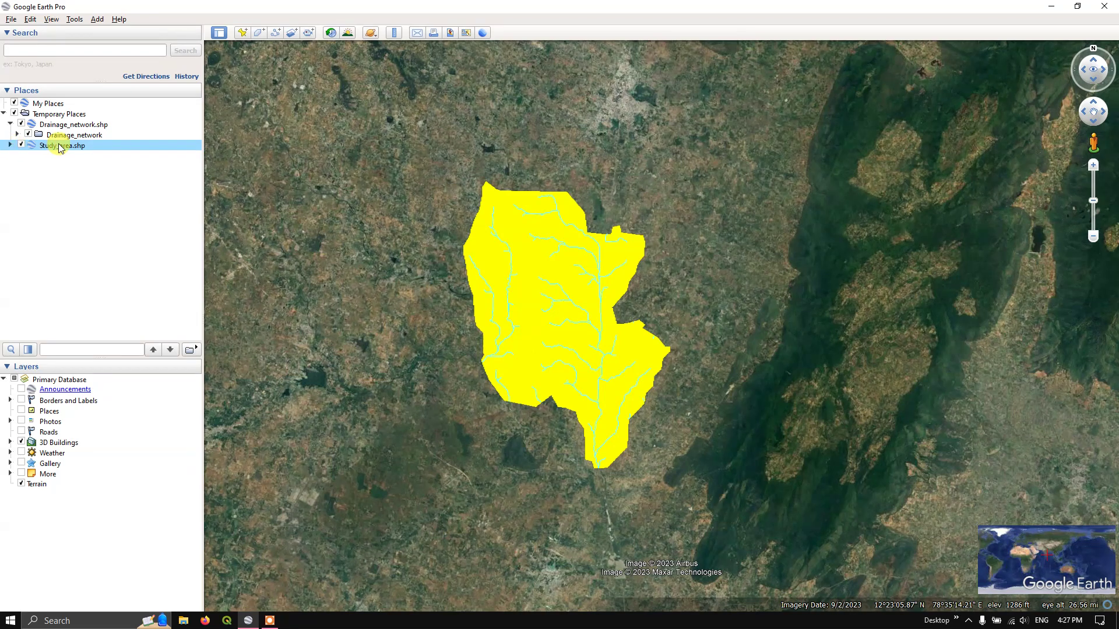
{"action": "right_click", "coordinate": [56, 145]}
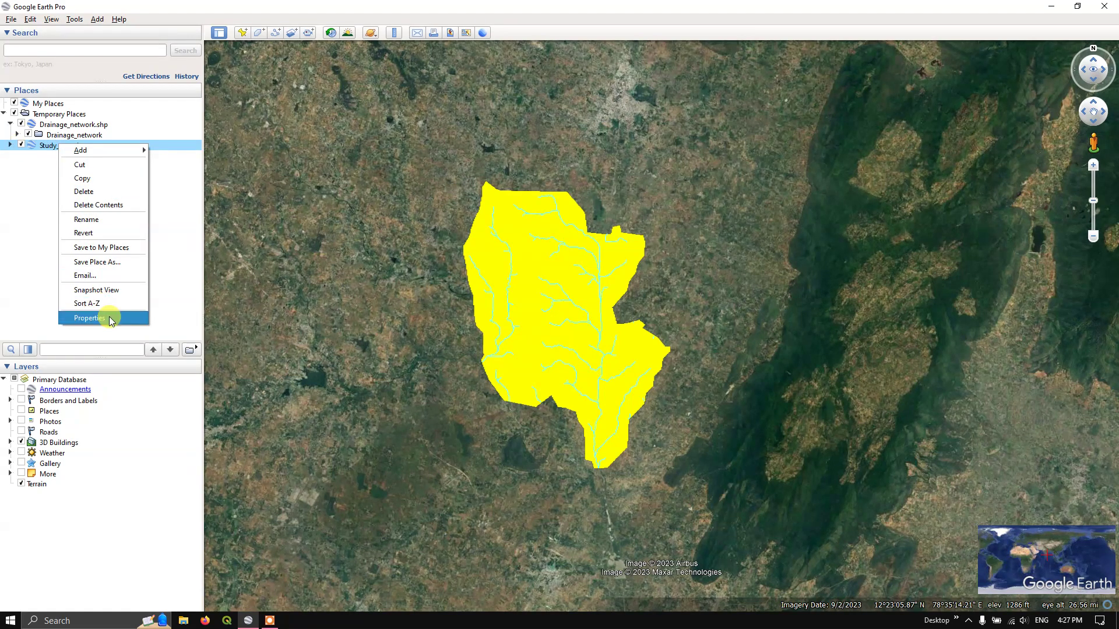
{"action": "left_click", "coordinate": [90, 317]}
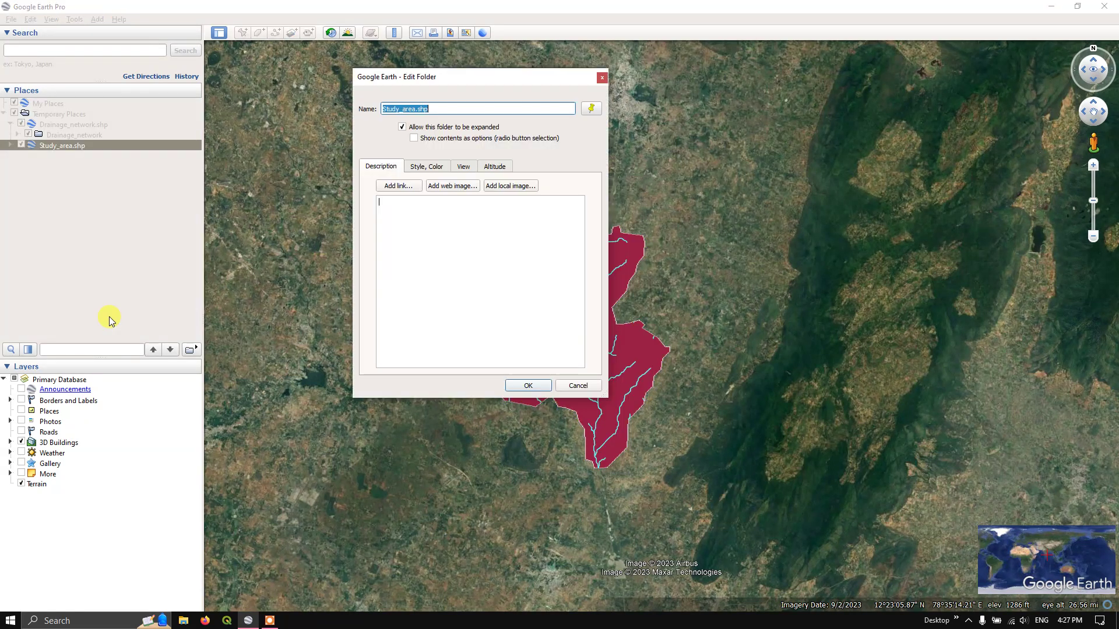
{"action": "left_click", "coordinate": [429, 166]}
{"action": "left_click_drag", "start_coordinate": [451, 81], "coordinate": [832, 140]}
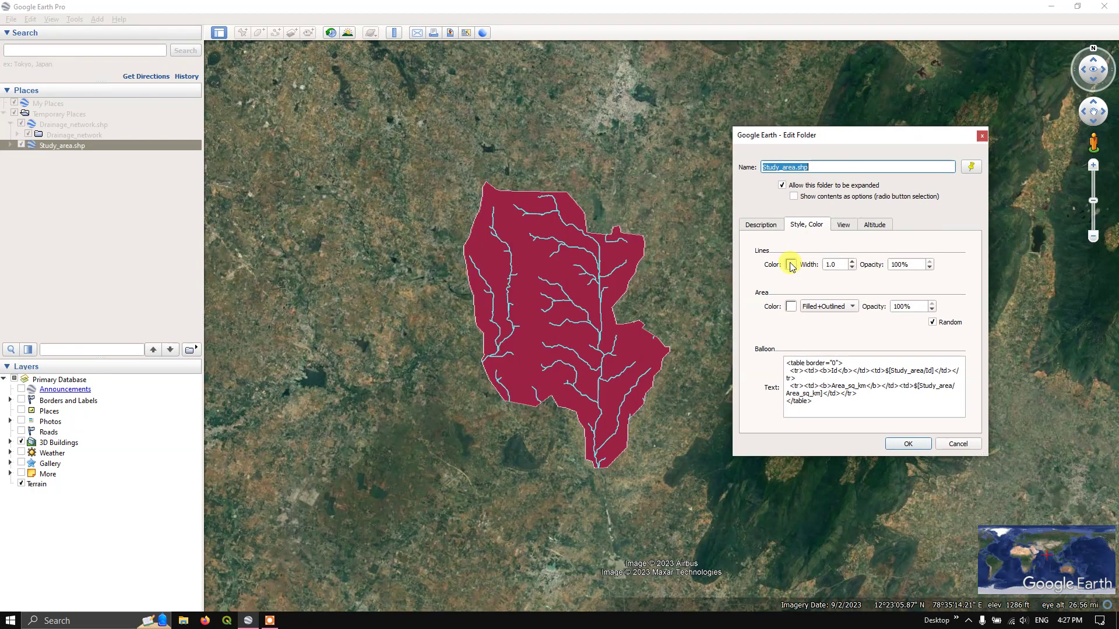
Set the study area's line colour to yellow and width to 1.6
{"action": "left_click", "coordinate": [790, 265]}
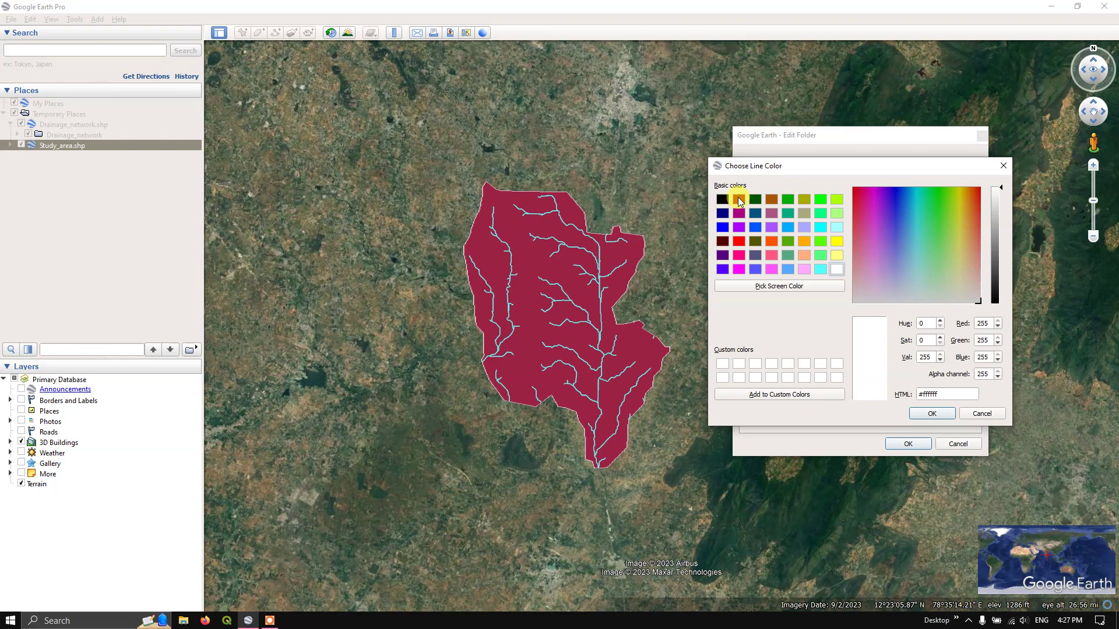
{"action": "left_click", "coordinate": [837, 242]}
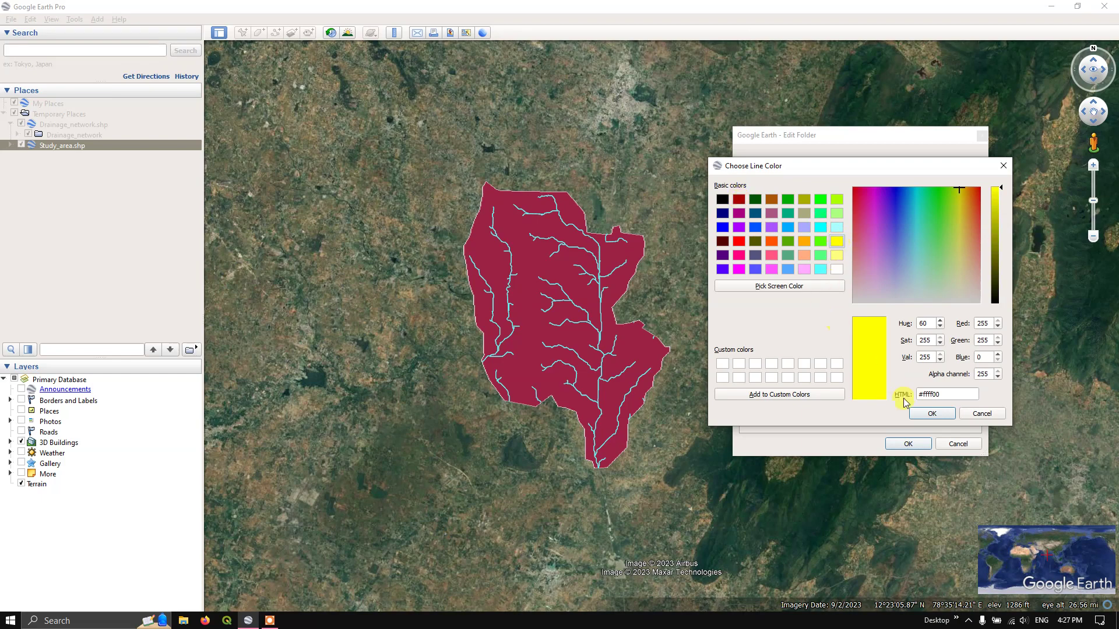
{"action": "left_click", "coordinate": [933, 414]}
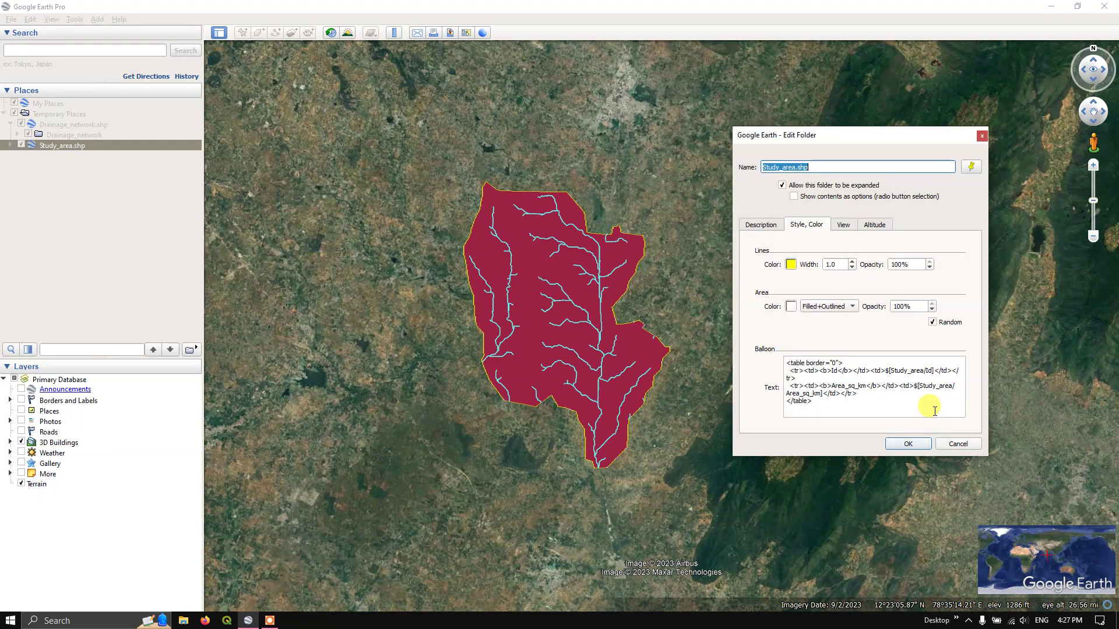
{"action": "left_click", "coordinate": [852, 261]}
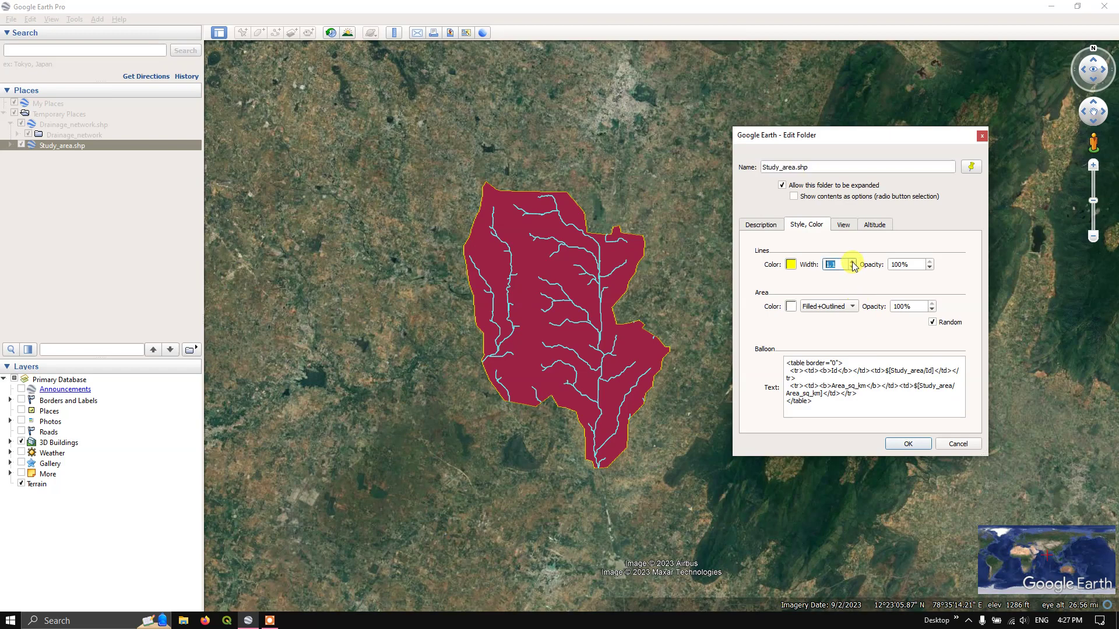
{"action": "left_click", "coordinate": [853, 262]}
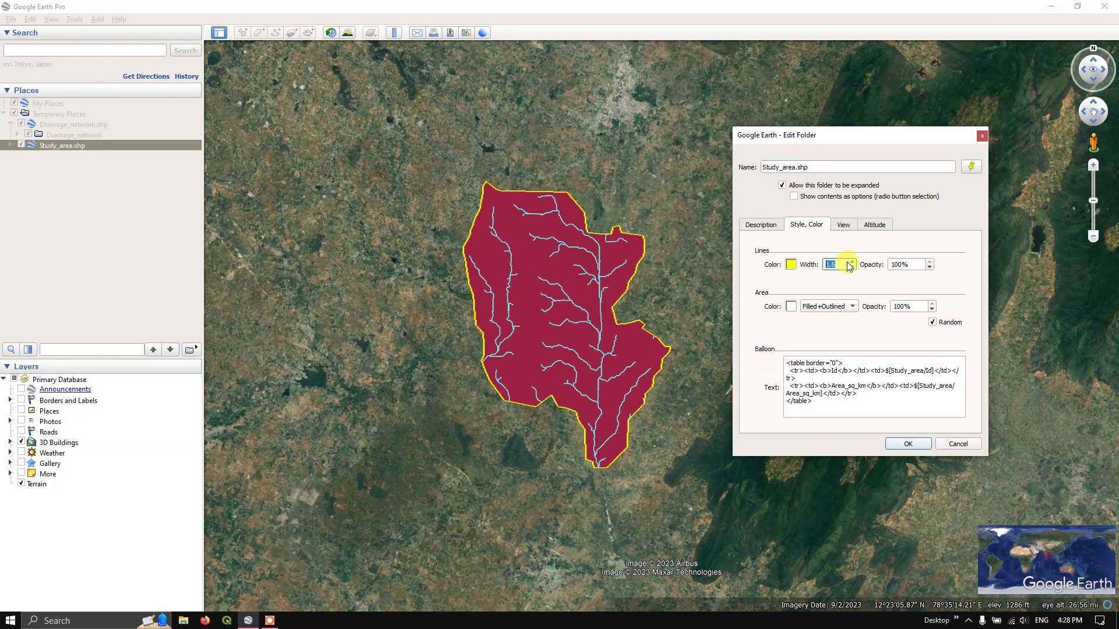
{"action": "left_click", "coordinate": [853, 261]}
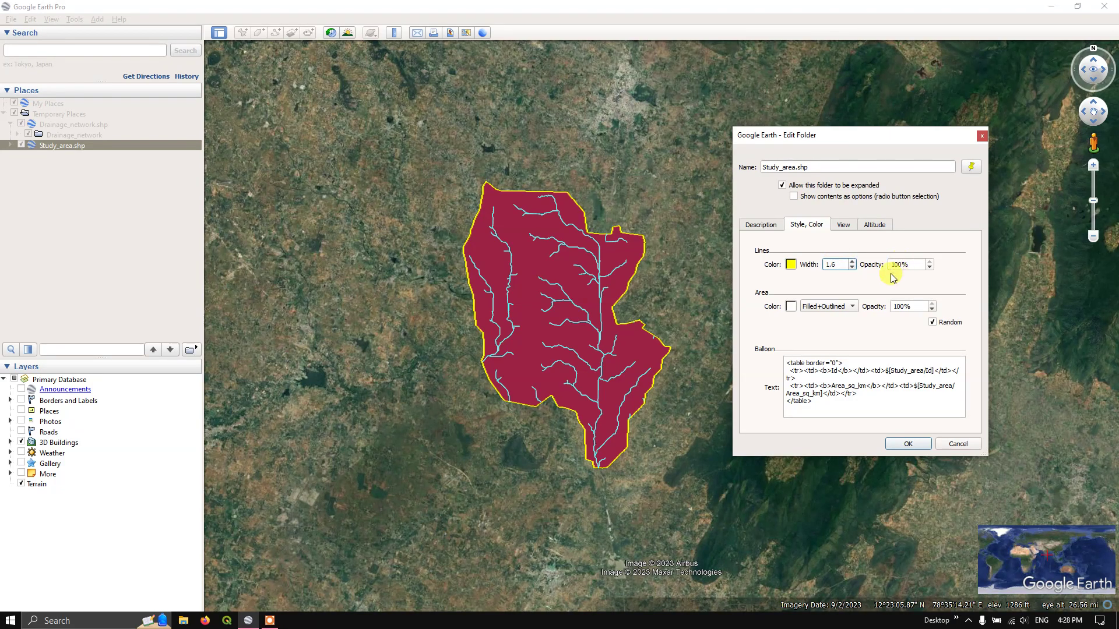
Set the study area's fill opacity to 0% and apply the style
{"action": "left_click", "coordinate": [790, 308]}
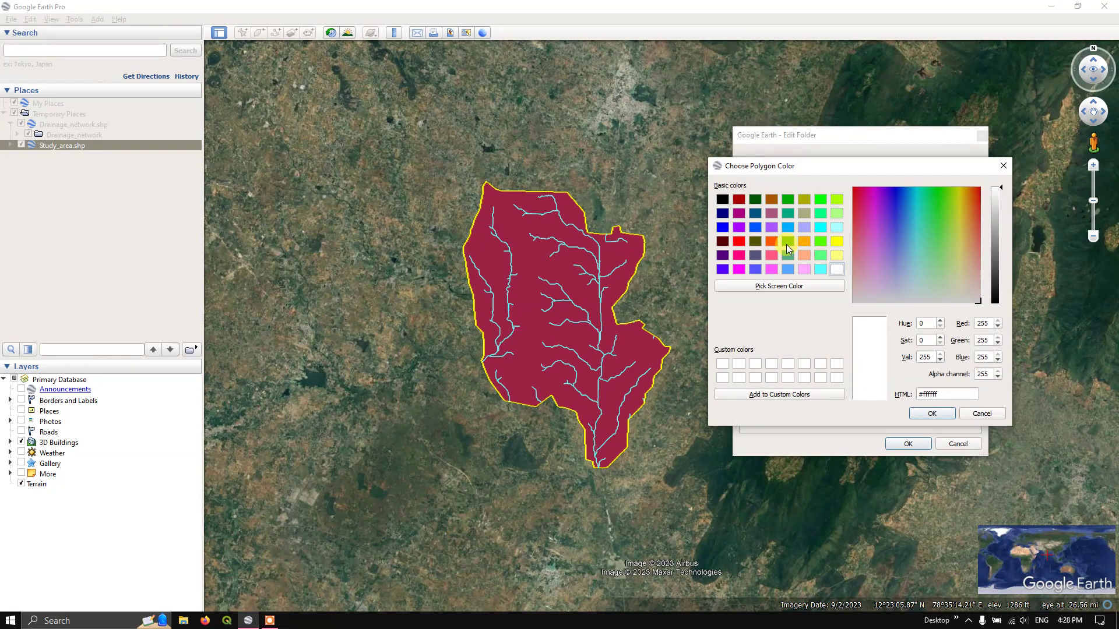
{"action": "left_click", "coordinate": [998, 169]}
{"action": "left_click", "coordinate": [903, 308]}
{"action": "left_click_drag", "start_coordinate": [905, 306], "coordinate": [898, 305]}
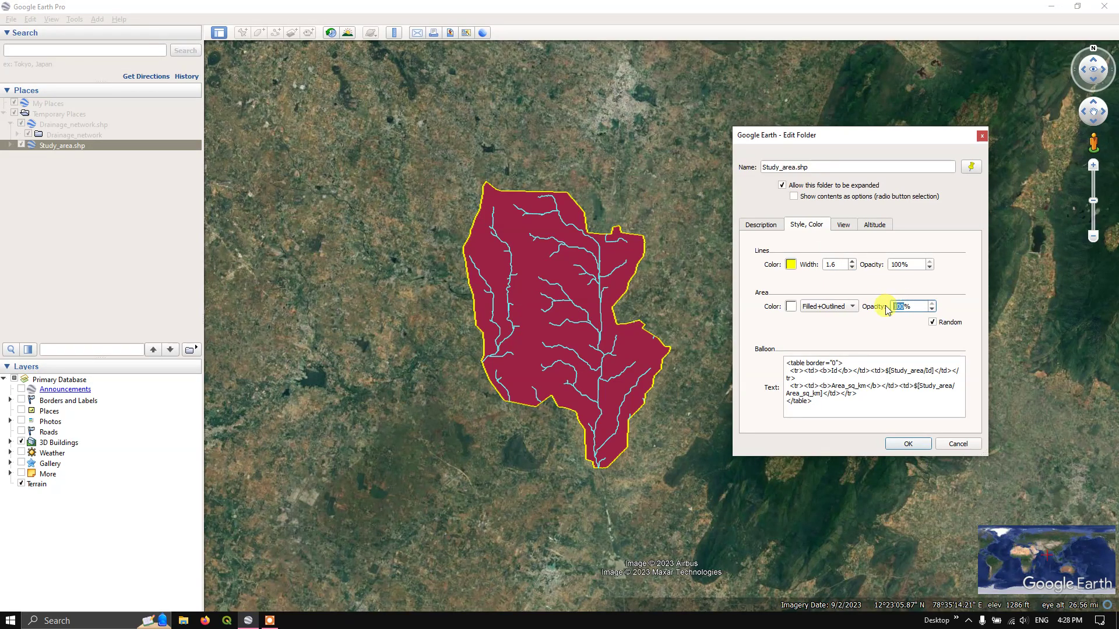
{"action": "type", "text": "0"}
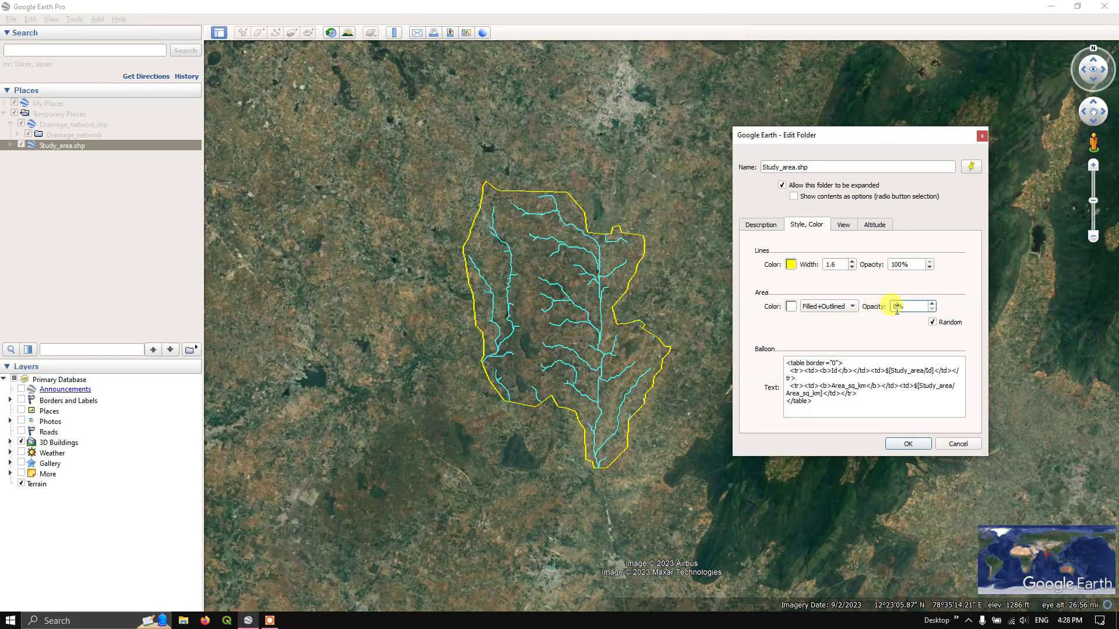
{"action": "left_click", "coordinate": [899, 444]}
{"action": "scroll", "coordinate": [519, 359], "scroll_direction": "up", "scroll_amount": 2}
{"action": "scroll", "coordinate": [519, 358], "scroll_direction": "up", "scroll_amount": 2}
{"action": "scroll", "coordinate": [651, 389], "scroll_direction": "up", "scroll_amount": 1}
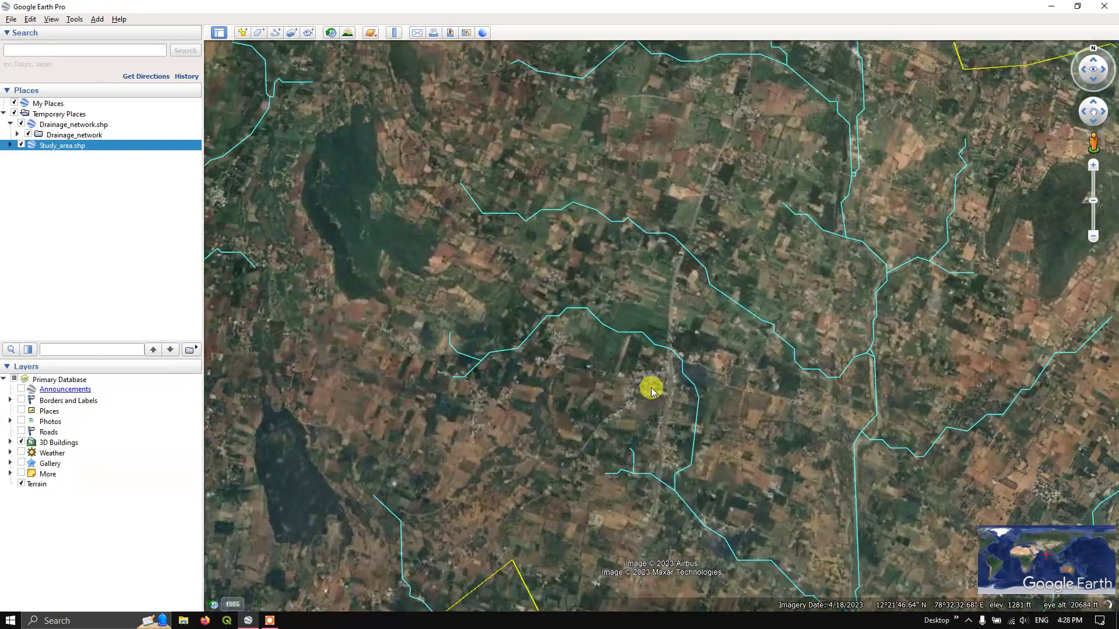
{"action": "scroll", "coordinate": [741, 352], "scroll_direction": "up", "scroll_amount": 1}
{"action": "scroll", "coordinate": [722, 390], "scroll_direction": "down", "scroll_amount": 3}
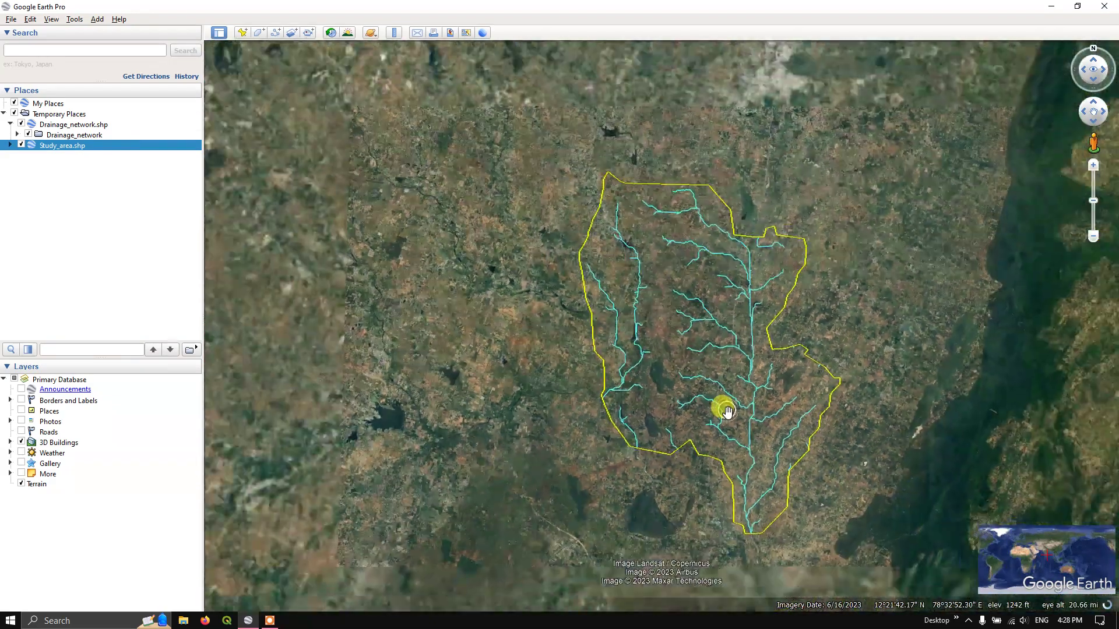
{"action": "scroll", "coordinate": [809, 420], "scroll_direction": "up", "scroll_amount": 1}
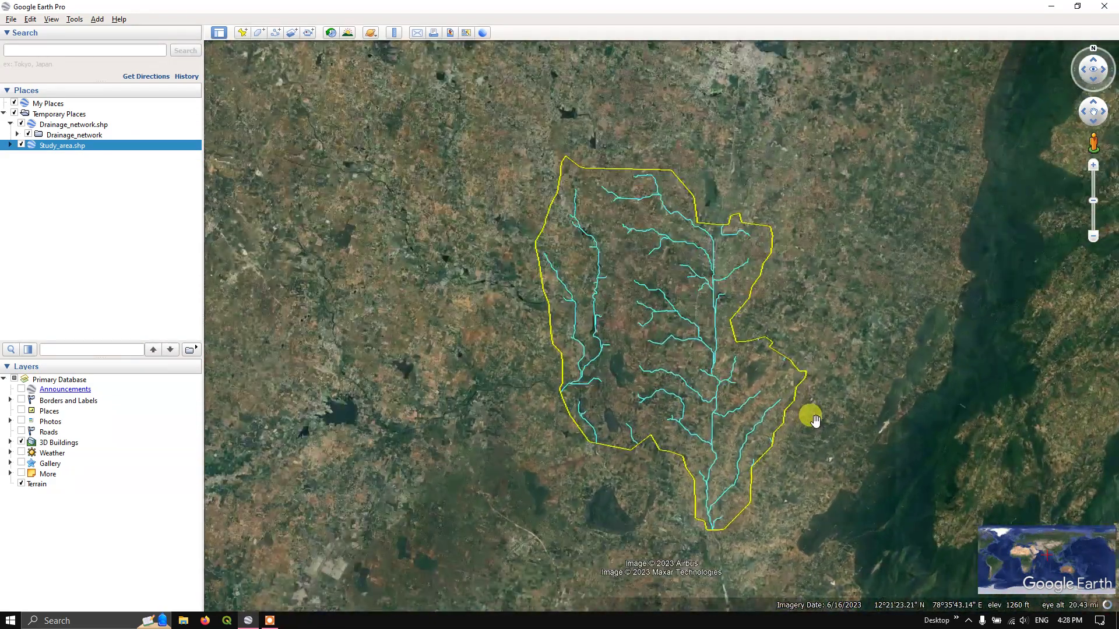
{"action": "scroll", "coordinate": [813, 424], "scroll_direction": "up", "scroll_amount": 1}
{"action": "scroll", "coordinate": [813, 404], "scroll_direction": "up", "scroll_amount": 1}
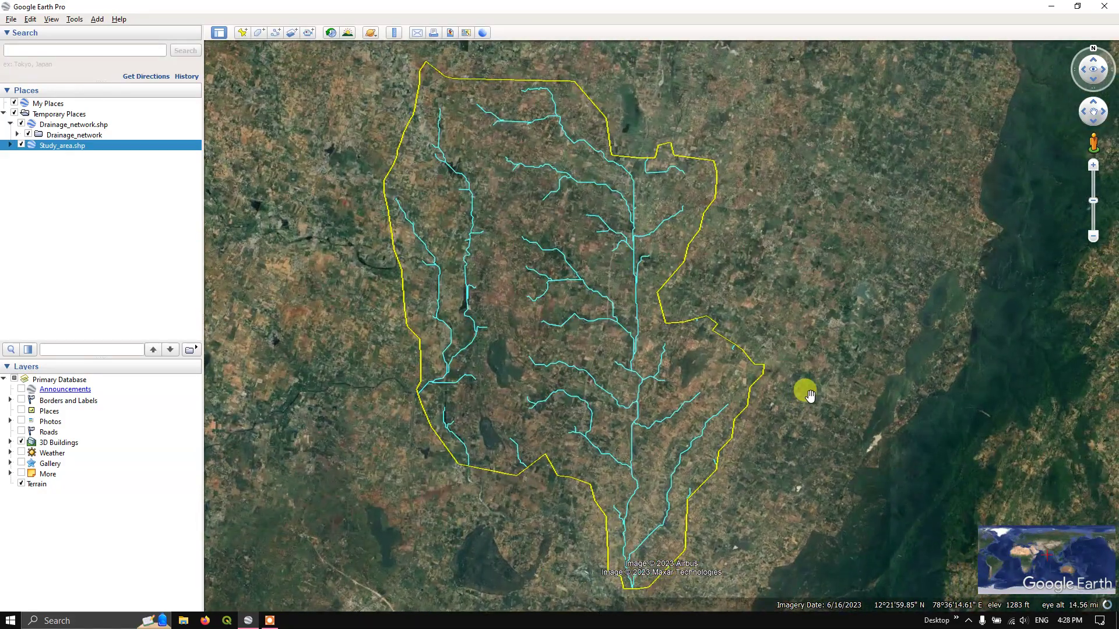